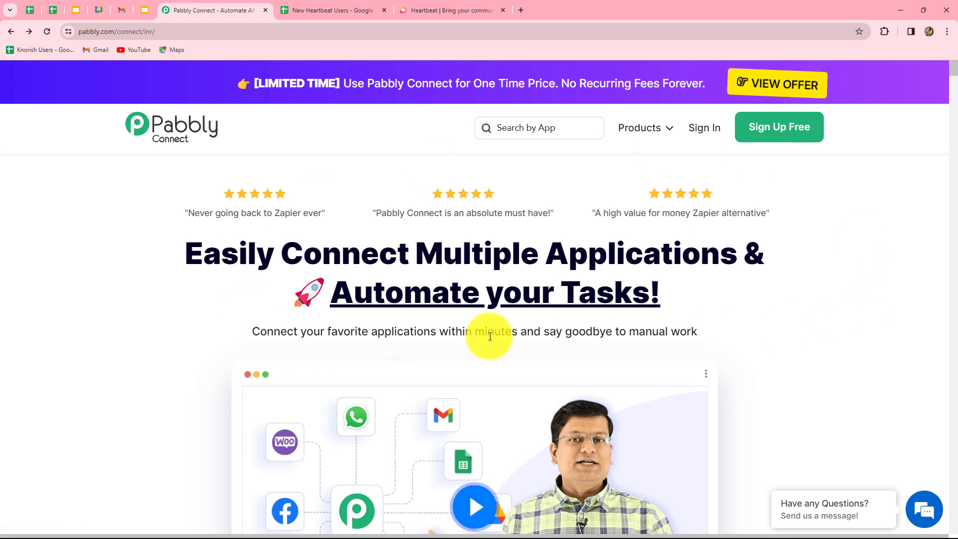
Look over the New Heartbeat Users spreadsheet and Heartbeat site, then return to the Pabbly page.
click(324, 9)
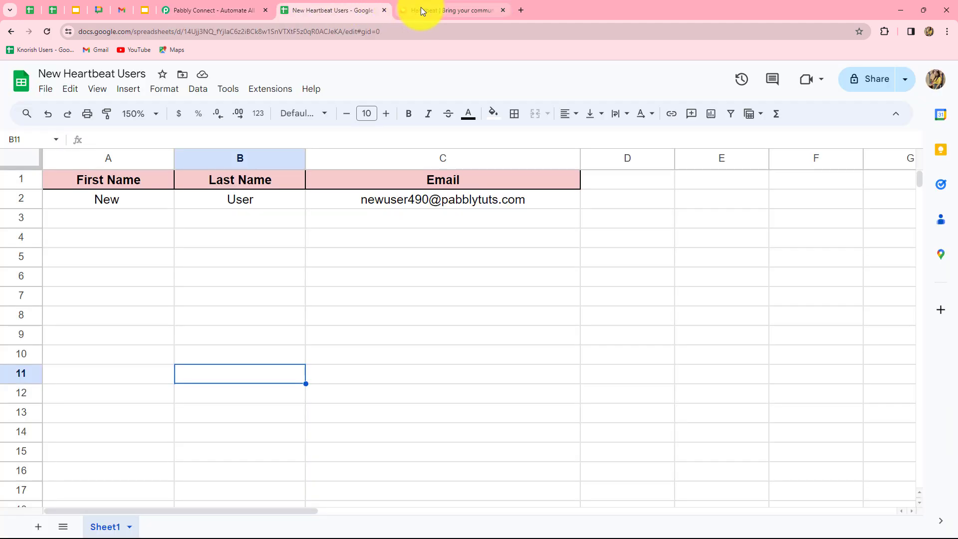
click(421, 9)
click(340, 9)
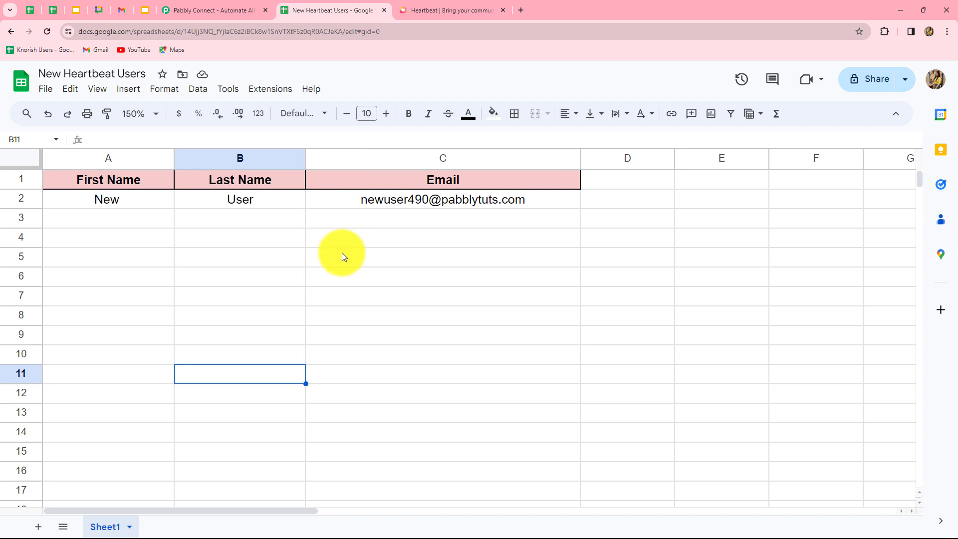
key(ctrl+shift+Tab)
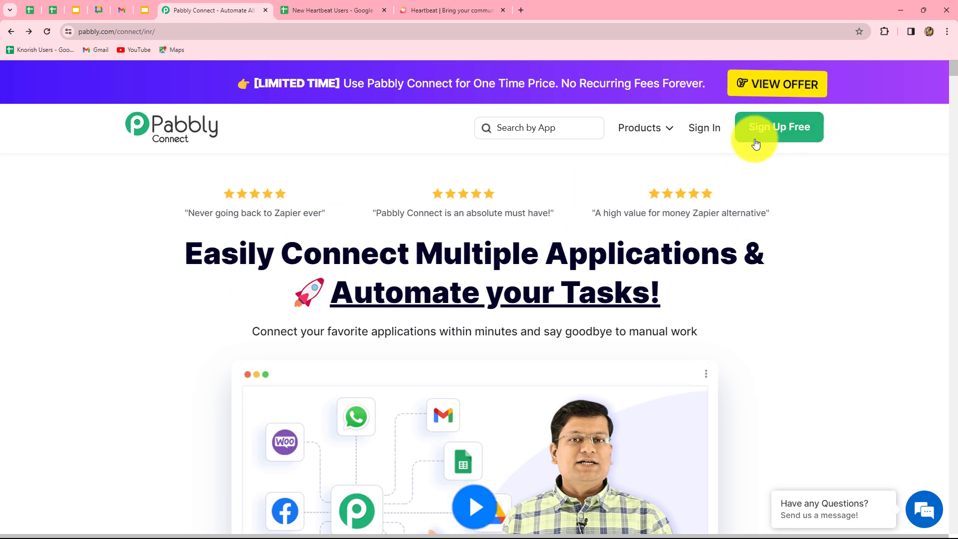
drag(188, 255, 742, 299)
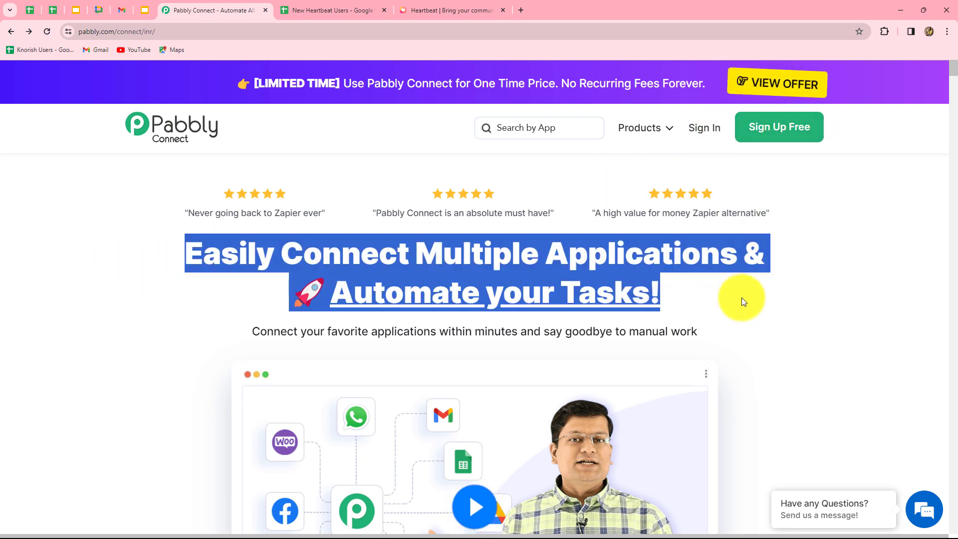
click(741, 298)
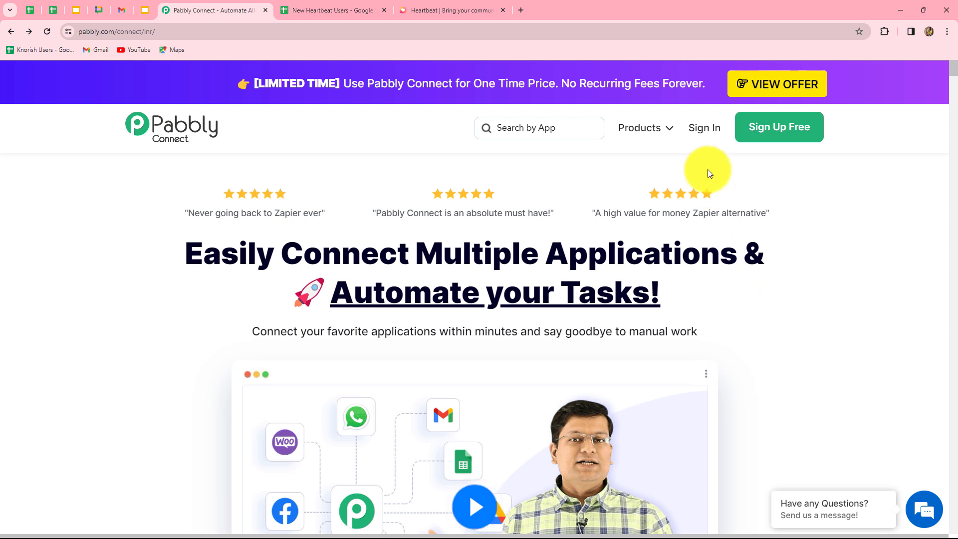
Sign in to the Pabbly account and launch the Pabbly Connect app.
click(710, 131)
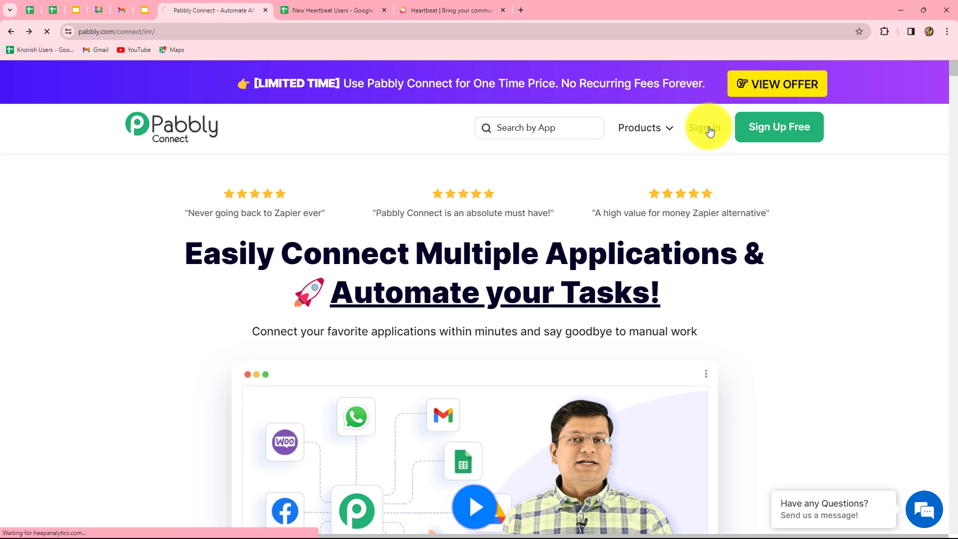
scroll(418, 409, down, 2)
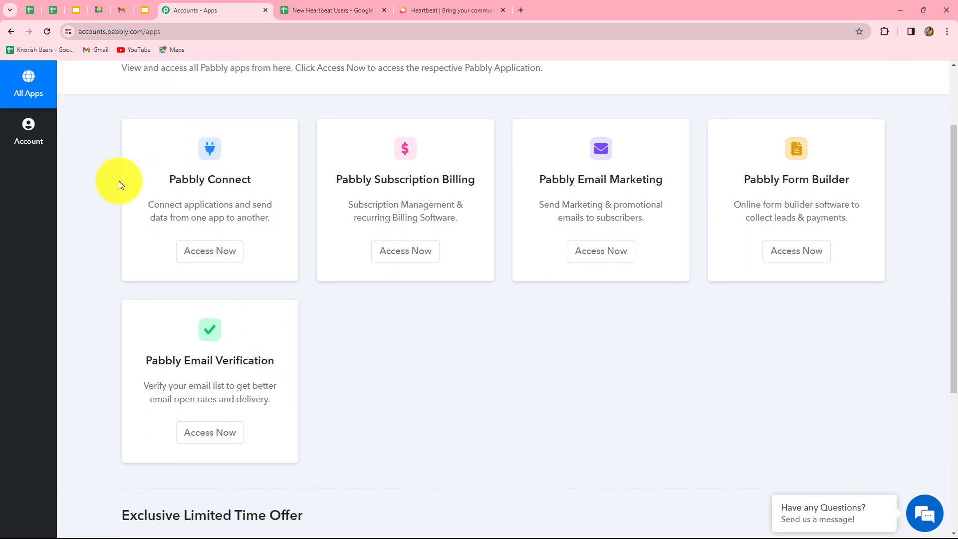
drag(173, 179, 280, 187)
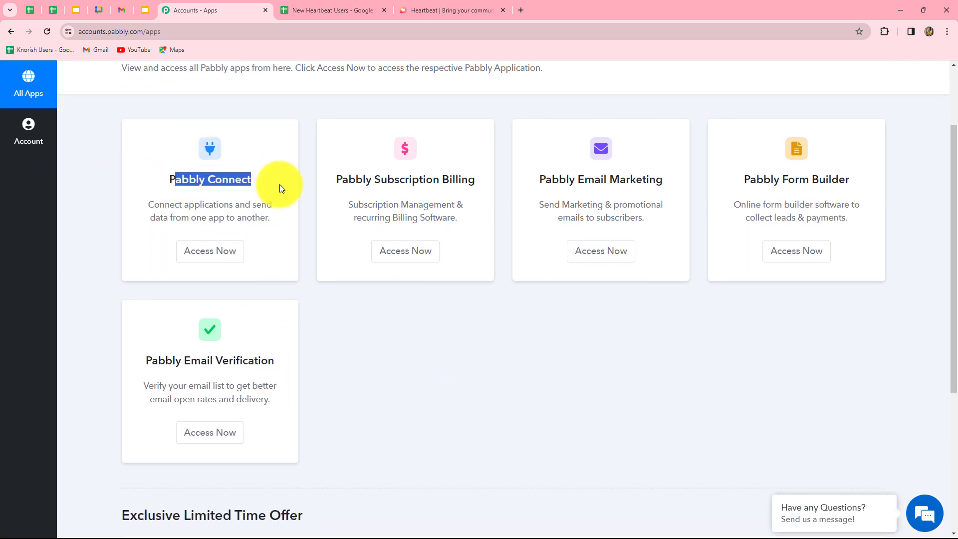
click(204, 264)
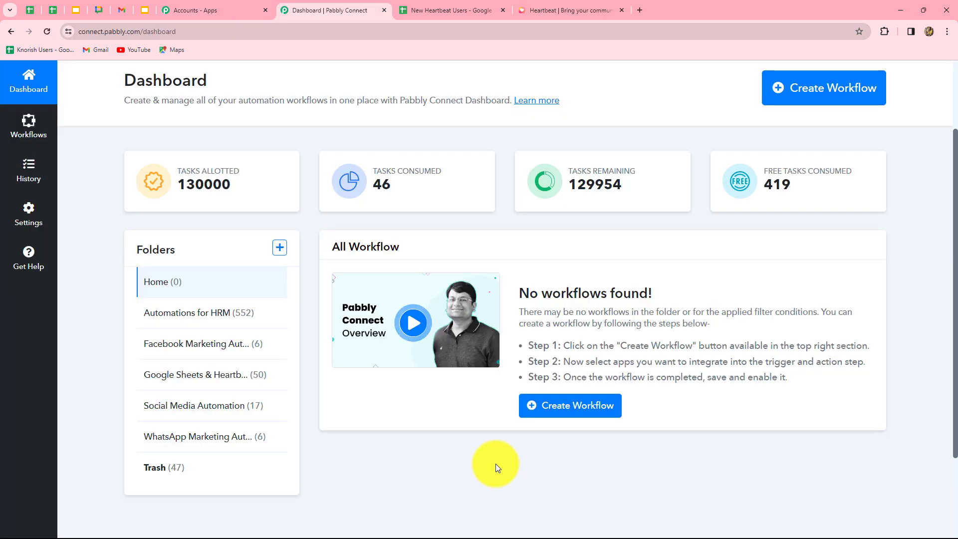
scroll(496, 465, up, 2)
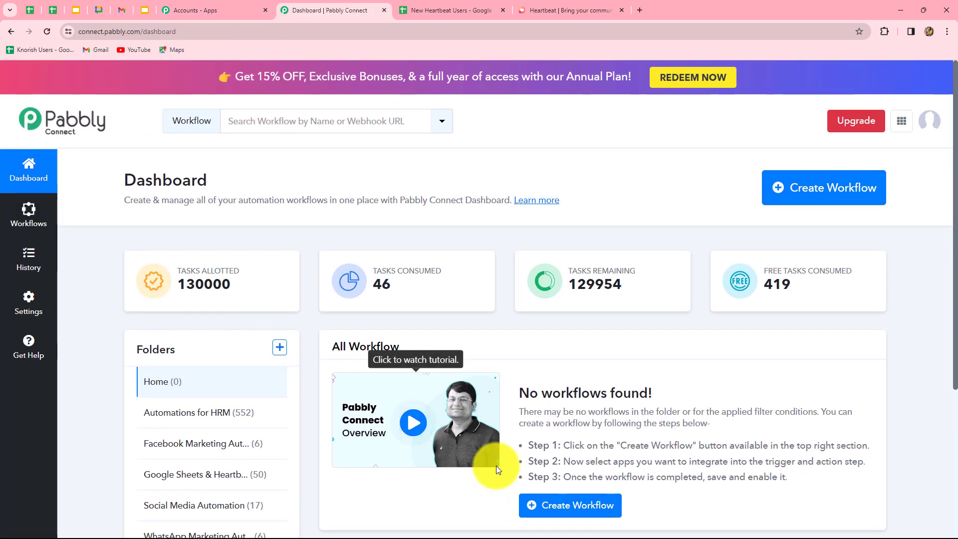
scroll(667, 380, down, 1)
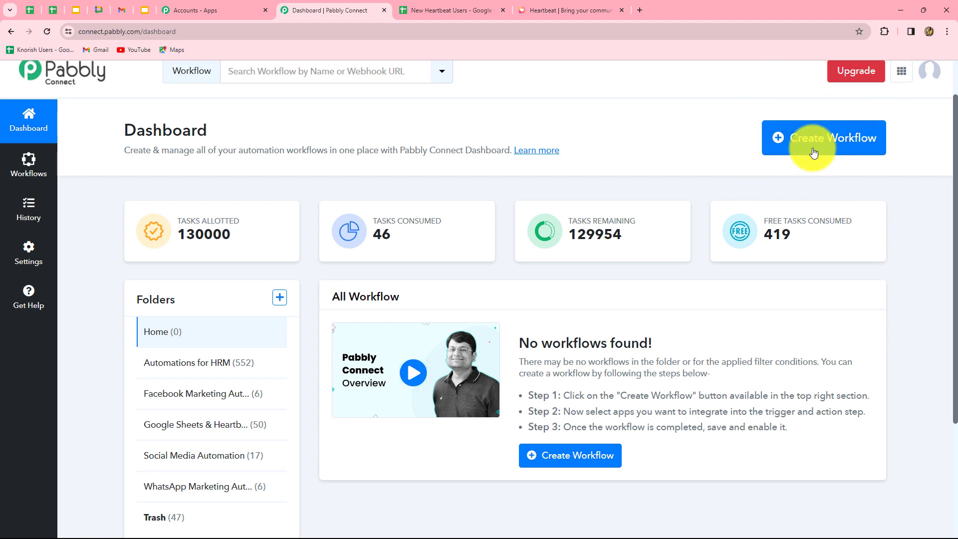
Create a workflow named 'Send Emails to New Heartbeat Users from Google Sheets' under Google Sheets & Heartbeat Automations.
click(854, 152)
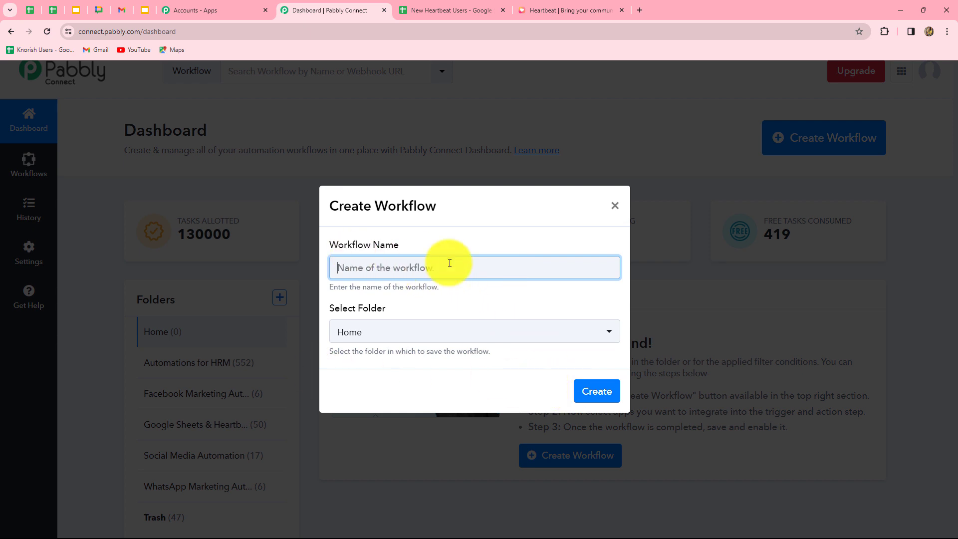
text(Send Emails to New Heartbeat Users from Google Sheets)
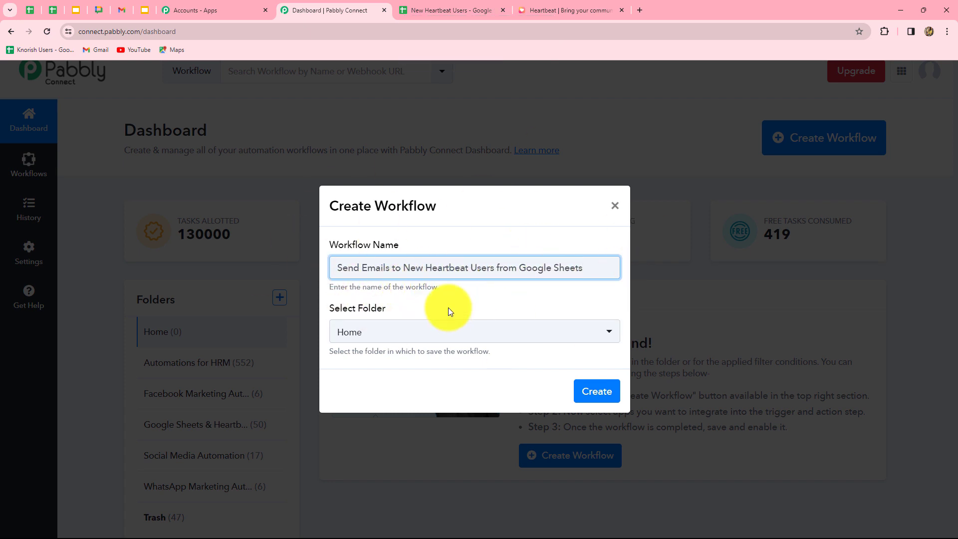
click(473, 331)
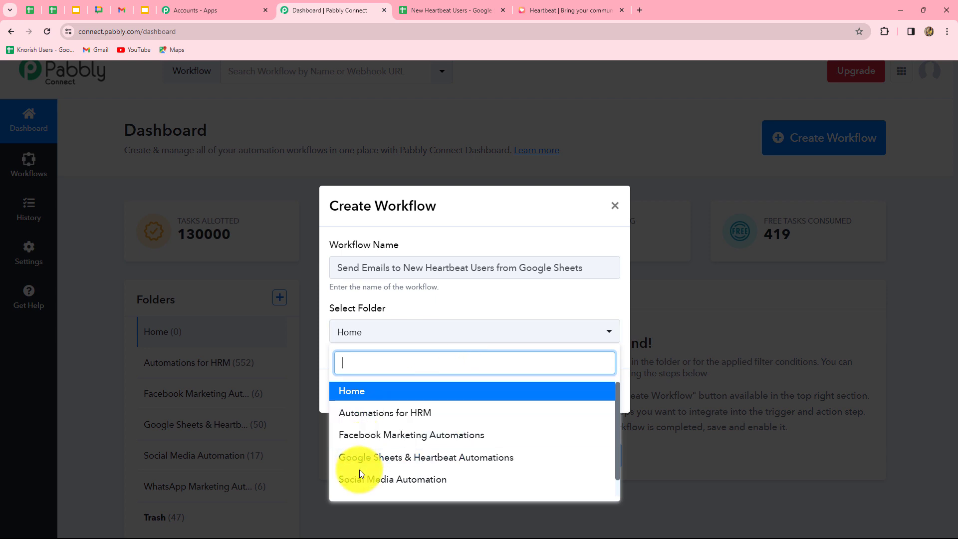
click(480, 458)
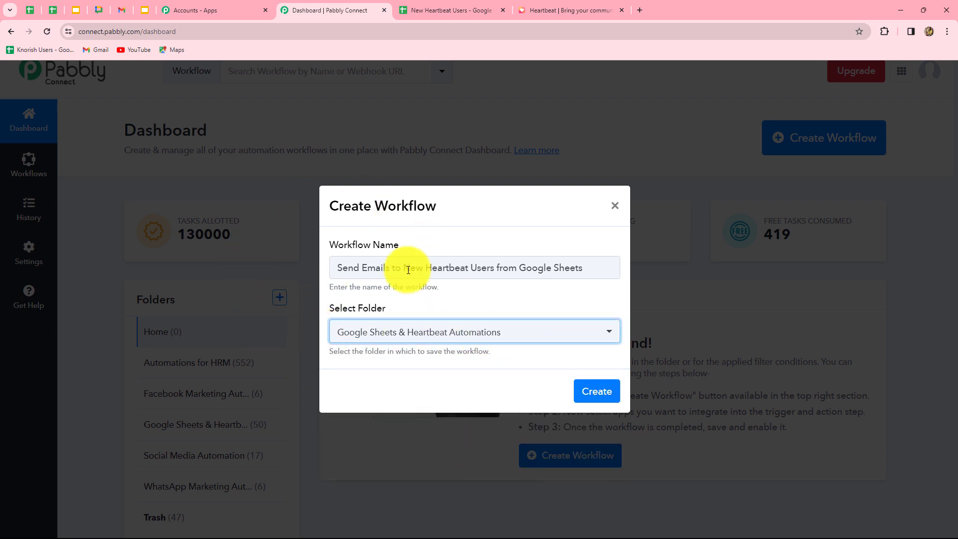
click(611, 399)
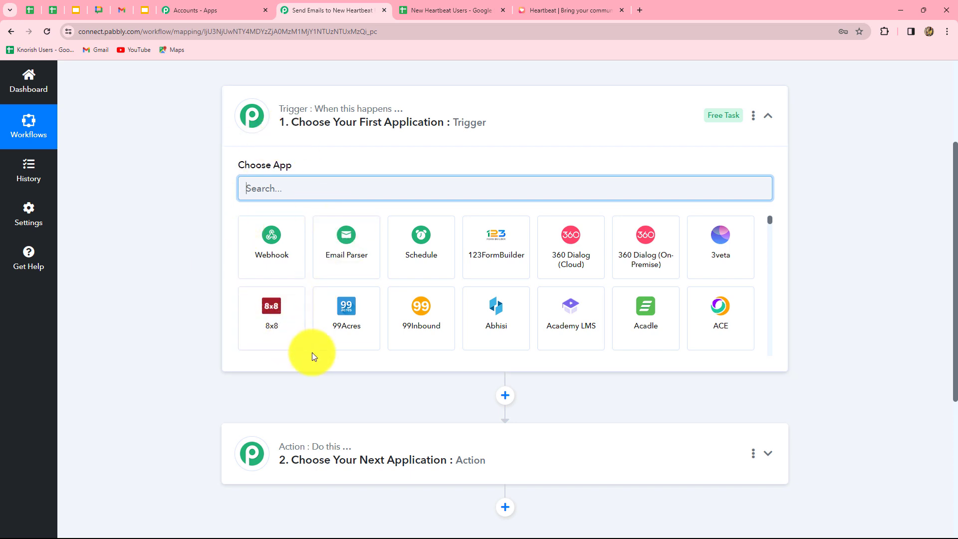
scroll(615, 467, down, 2)
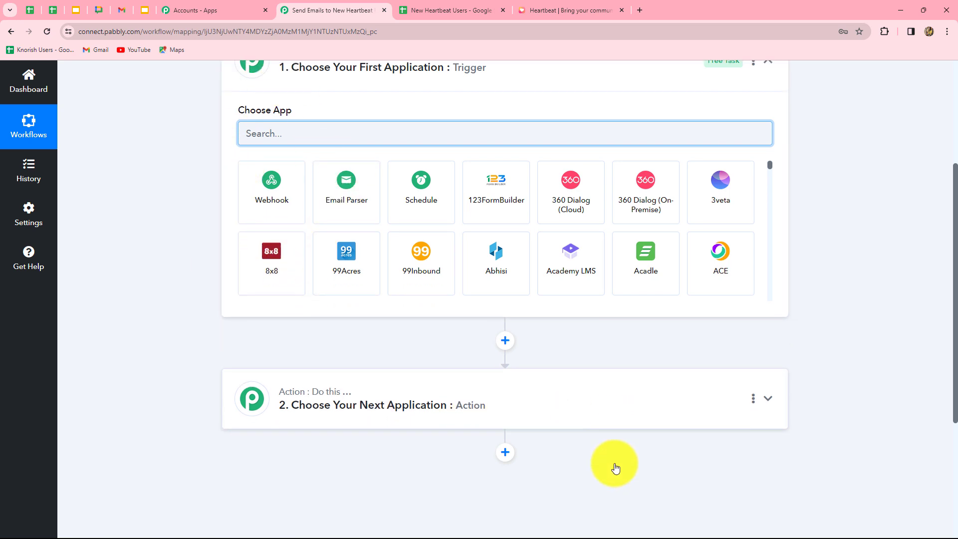
scroll(614, 466, up, 2)
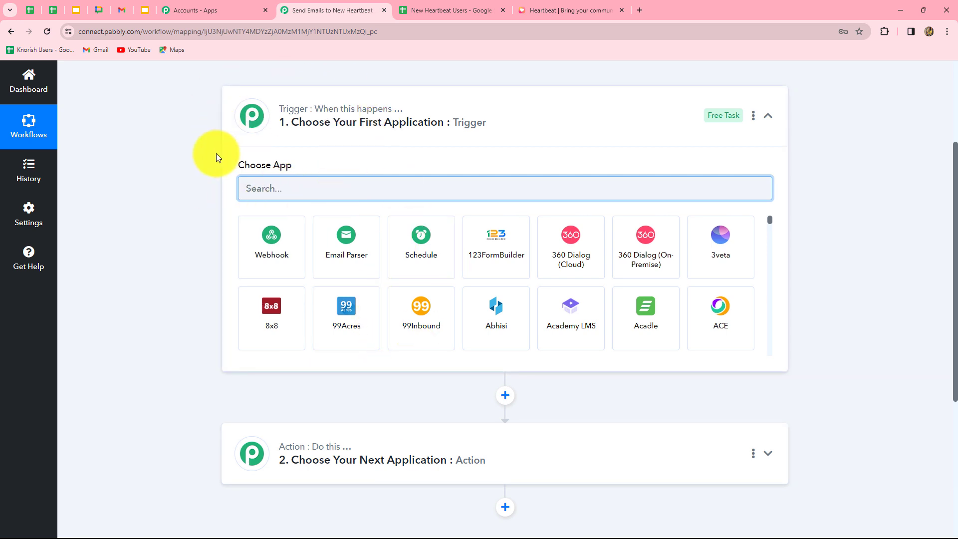
scroll(303, 461, down, 5)
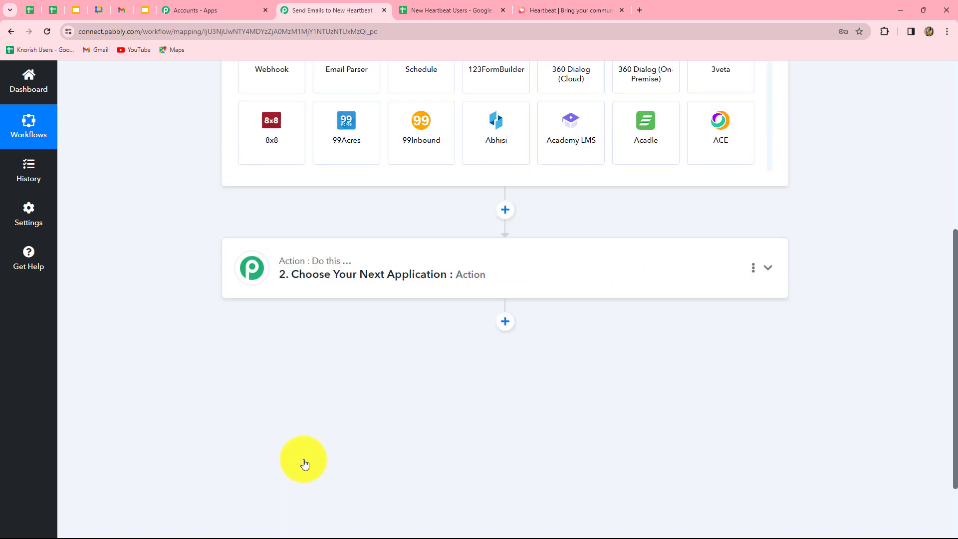
scroll(391, 462, up, 4)
scroll(391, 463, up, 3)
scroll(391, 462, down, 2)
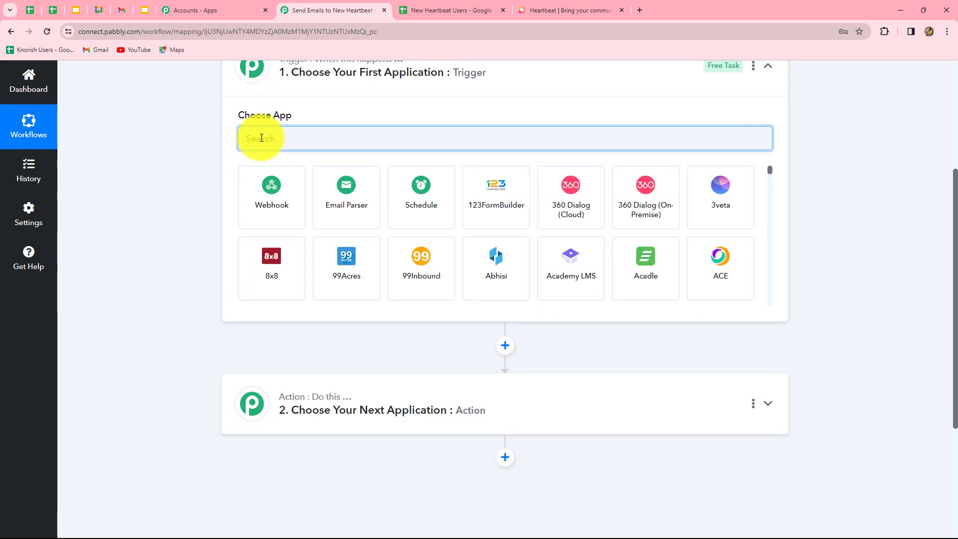
scroll(260, 136, up, 1)
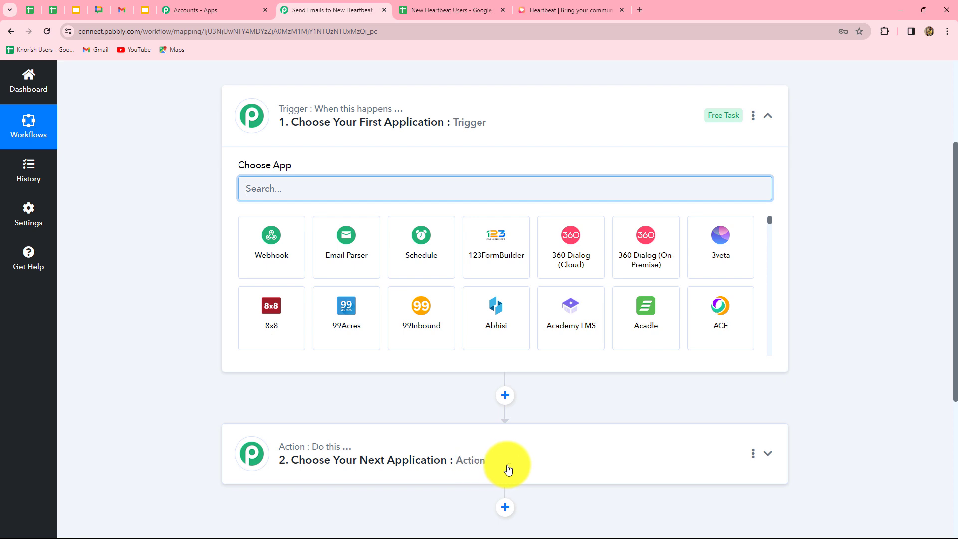
click(418, 9)
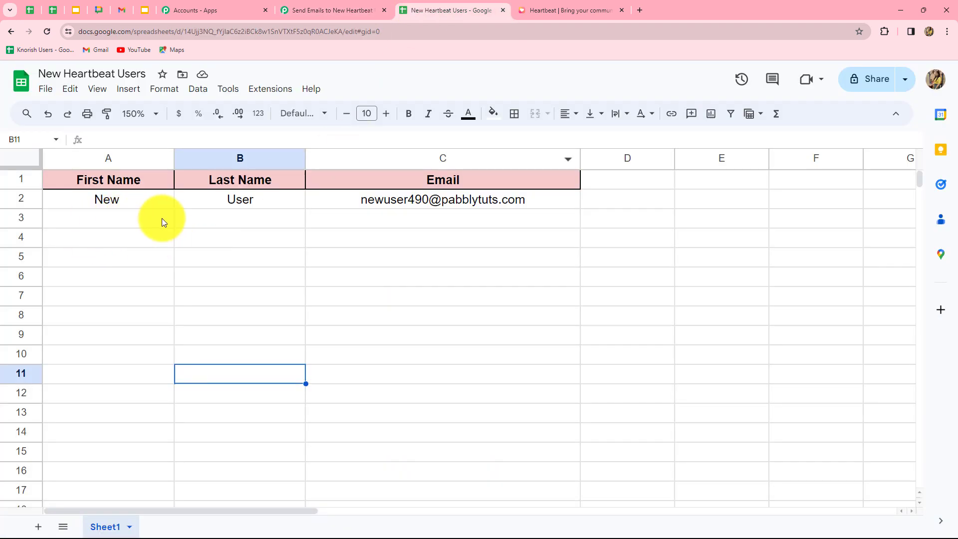
click(399, 220)
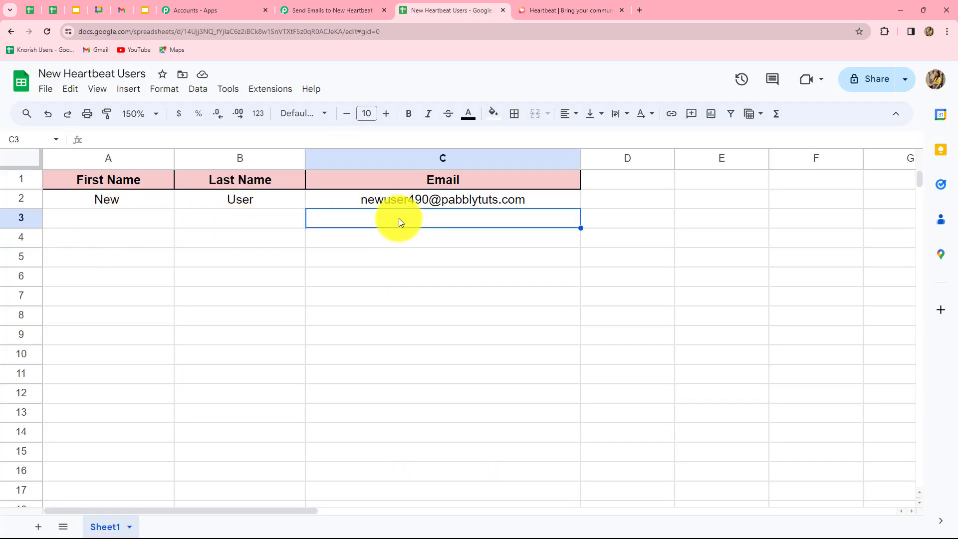
click(118, 221)
click(235, 221)
click(381, 220)
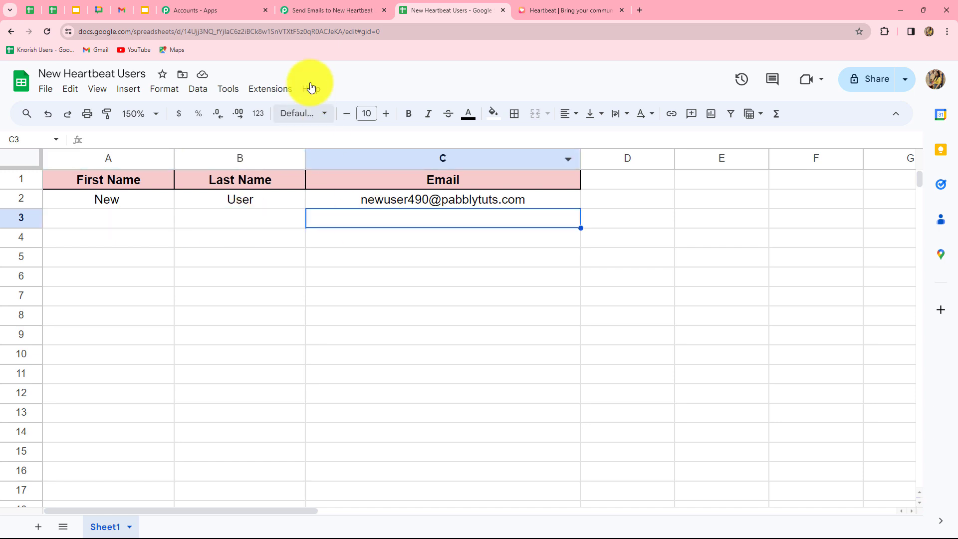
click(329, 10)
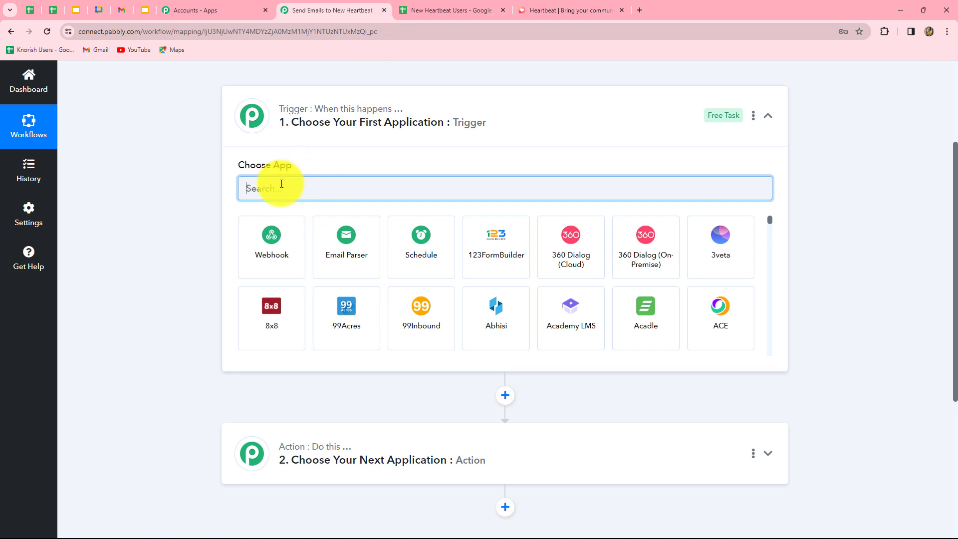
Make Google Sheets the trigger app with the New or Updated Spreadsheet Row event.
text(Googl)
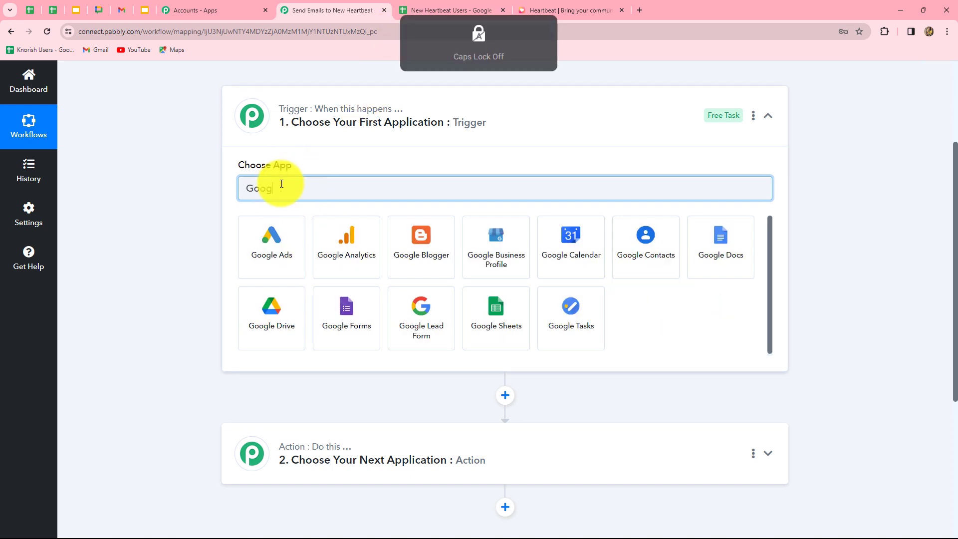
click(495, 308)
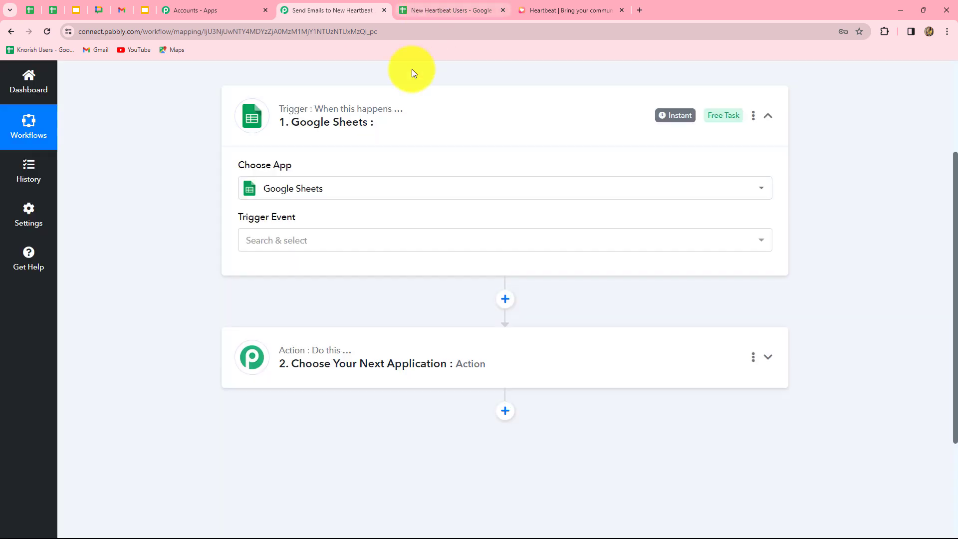
click(293, 243)
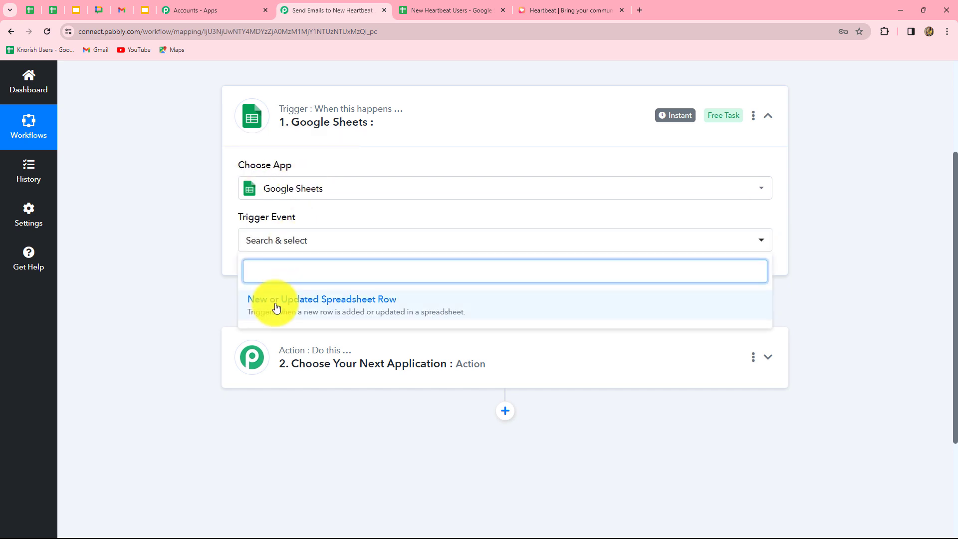
click(364, 308)
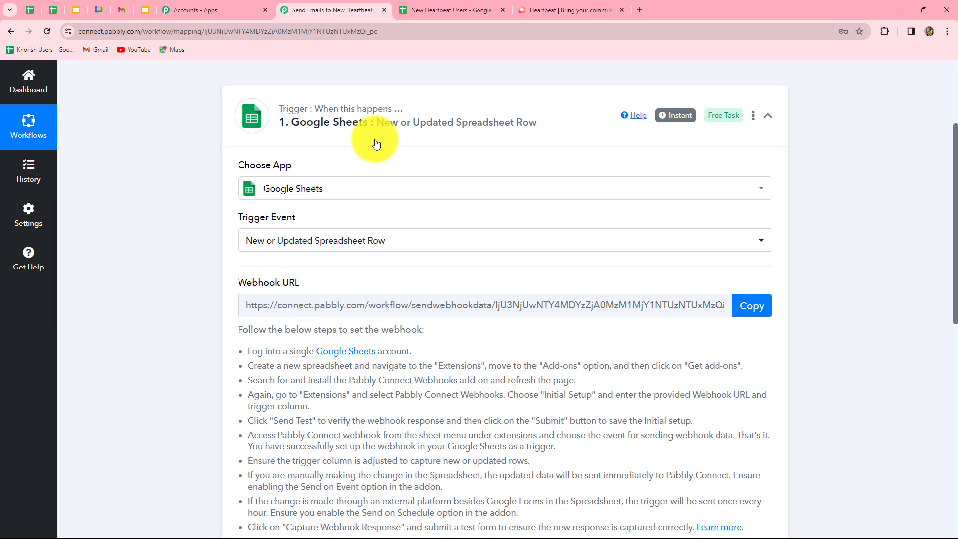
Copy the trigger's webhook URL and return to the New Heartbeat Users spreadsheet.
scroll(324, 379, down, 2)
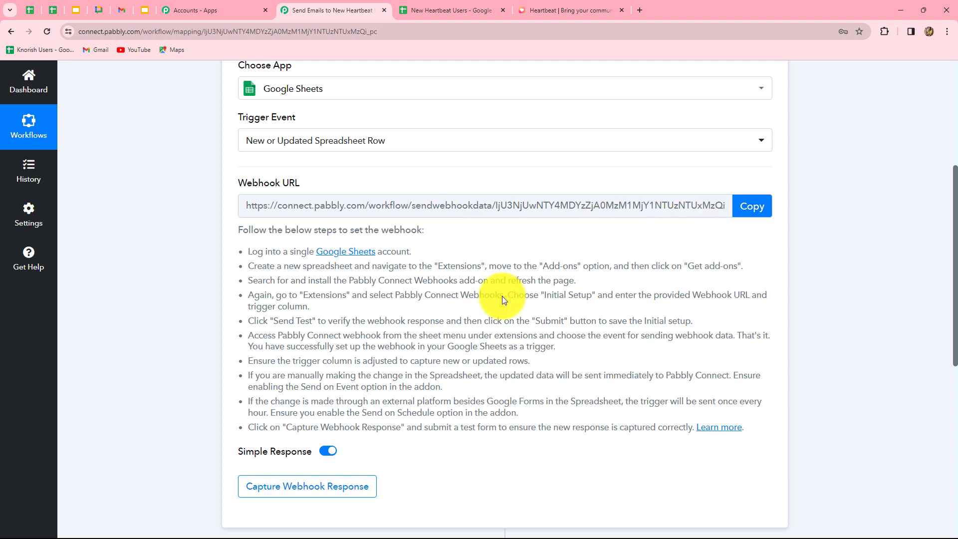
drag(247, 250, 481, 402)
click(503, 418)
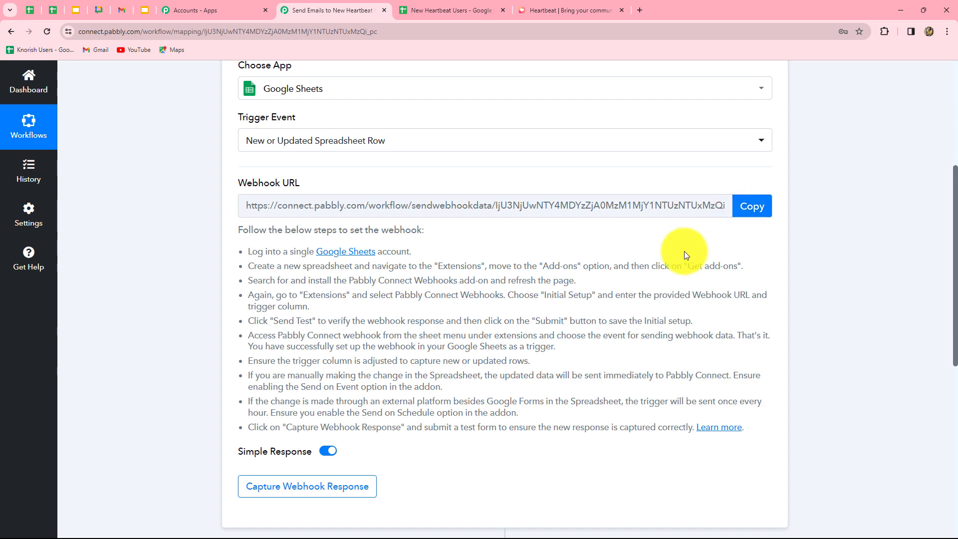
click(750, 207)
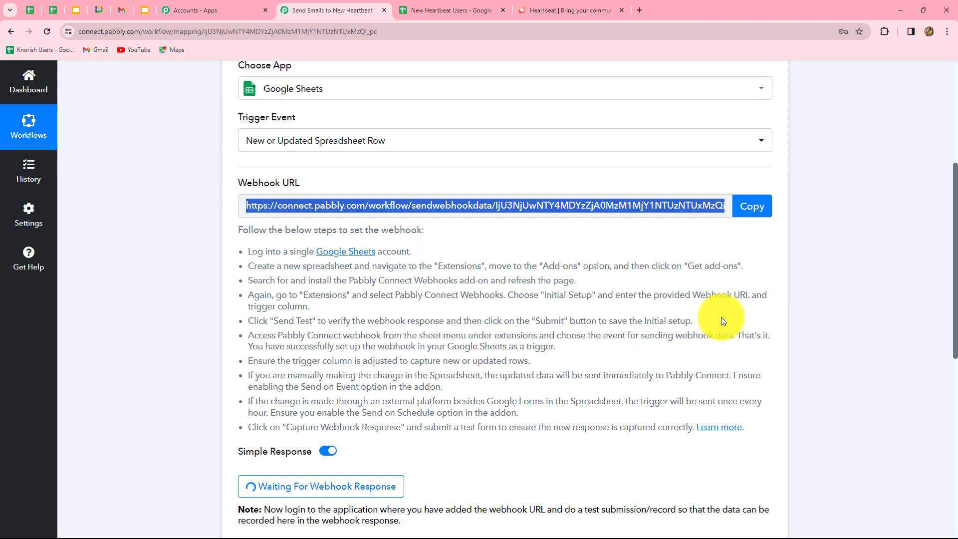
scroll(720, 316, down, 3)
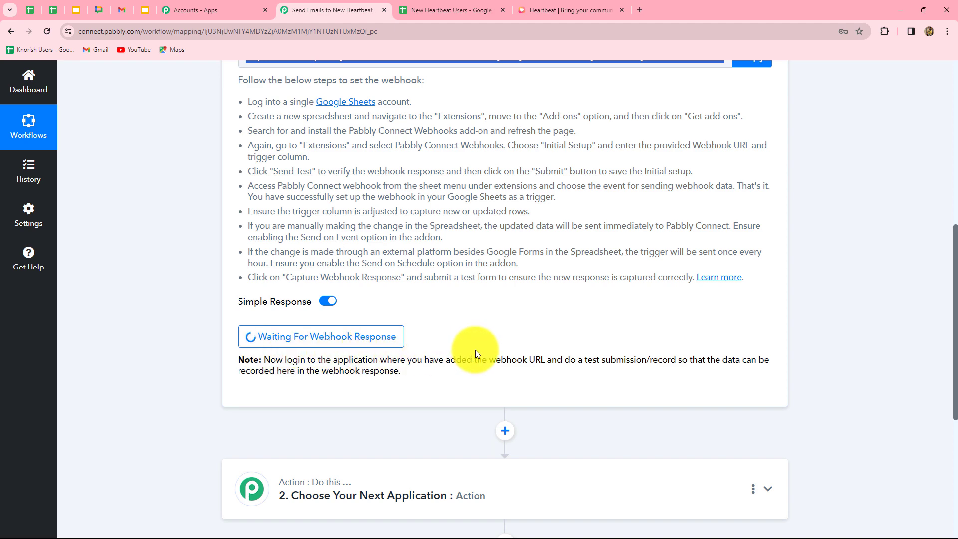
scroll(475, 349, up, 3)
click(445, 9)
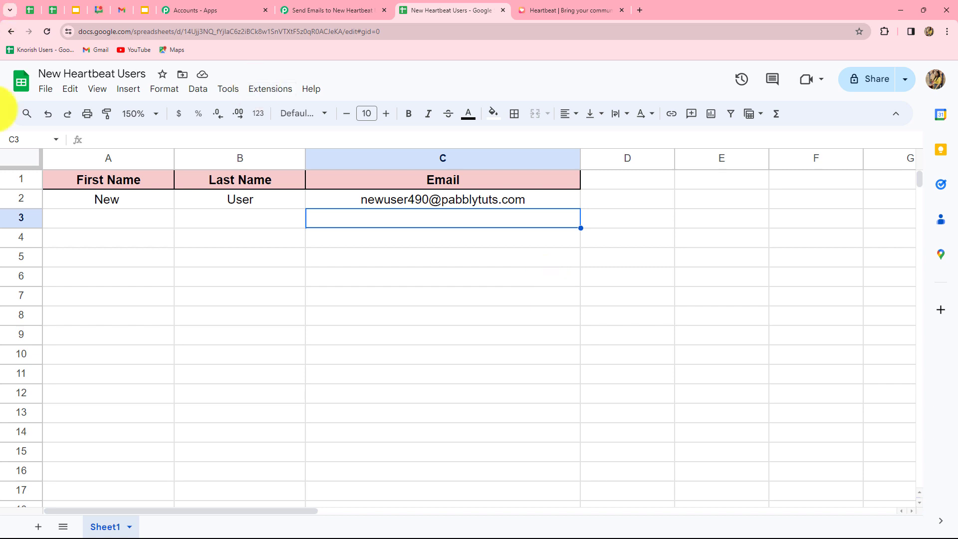
Search the Workspace Marketplace for 'Pabb' to find the Pabbly Connect Webhooks add-on.
click(258, 90)
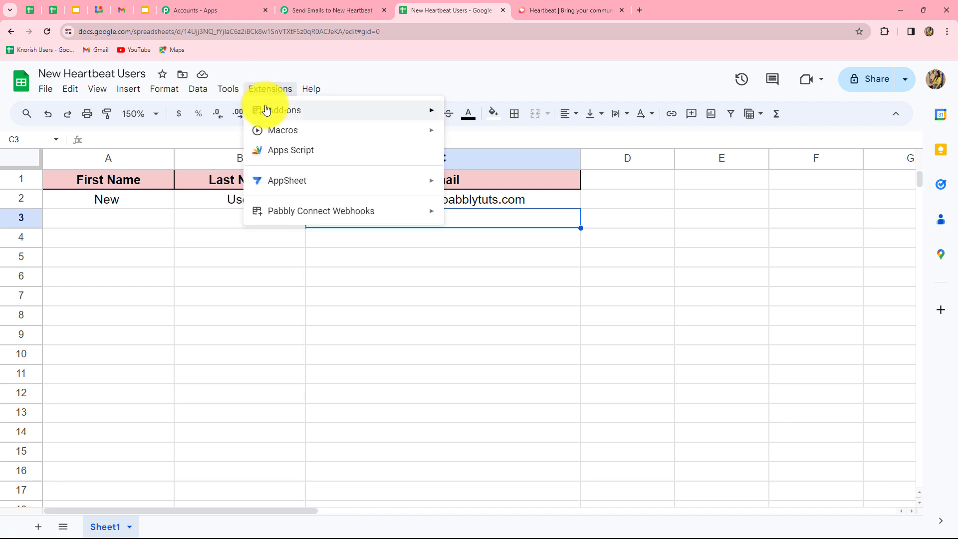
mouse_move(268, 114)
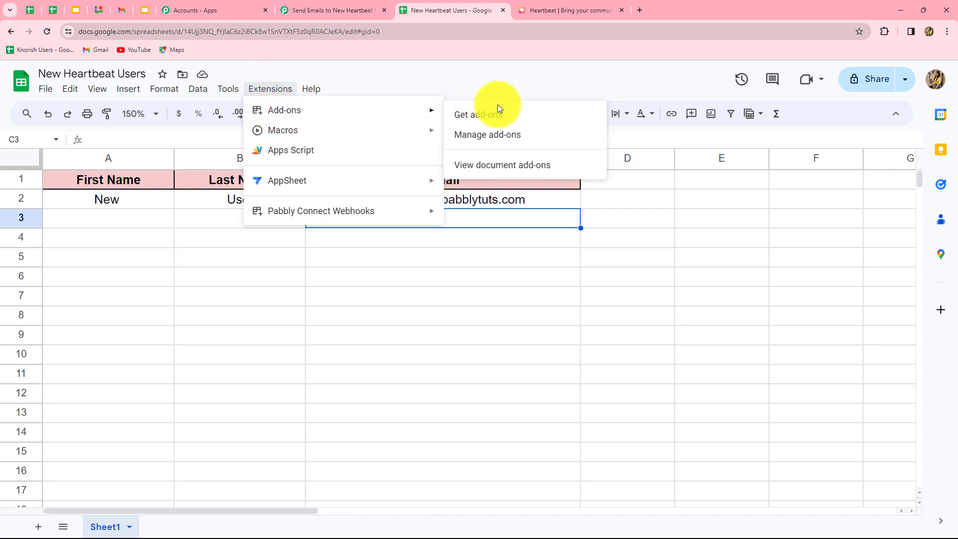
click(470, 116)
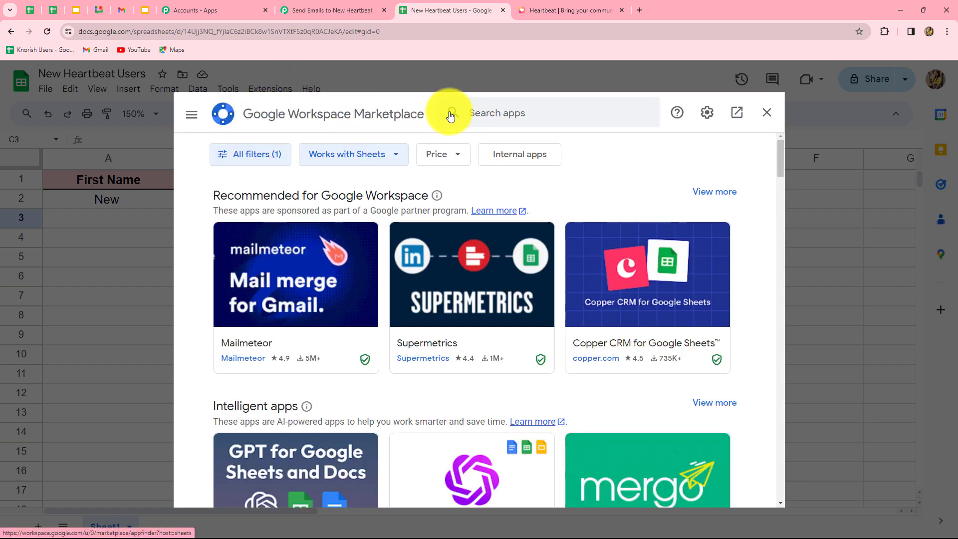
click(474, 110)
key(Caps_Lock)
text(Pab)
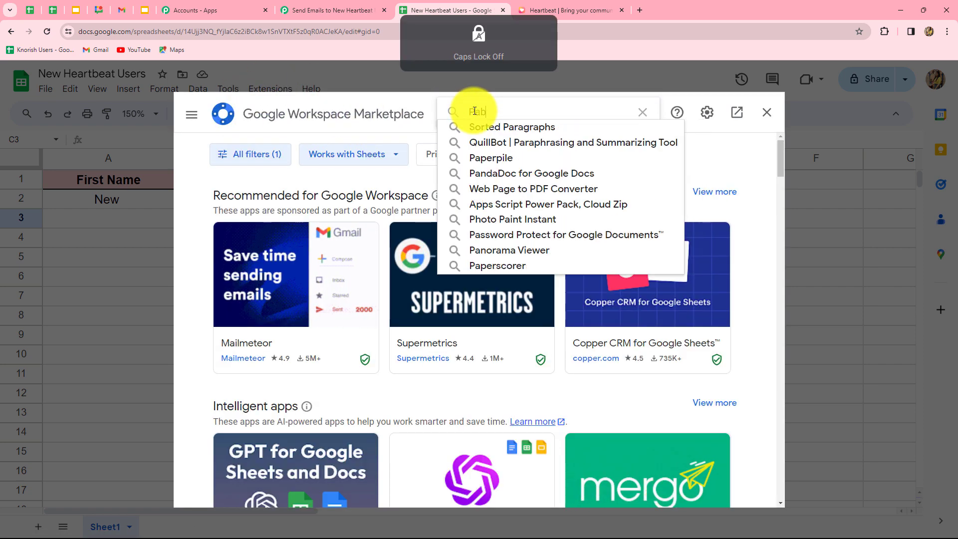
key(Caps_Lock)
text(abb)
click(475, 121)
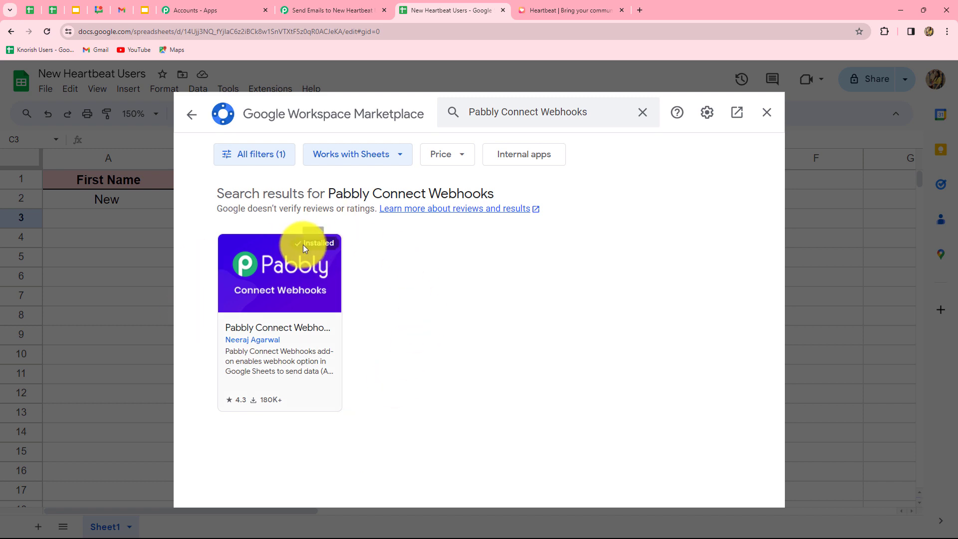
Open the Pabbly Connect Webhooks Initial Setup and paste the copied webhook URL.
click(766, 112)
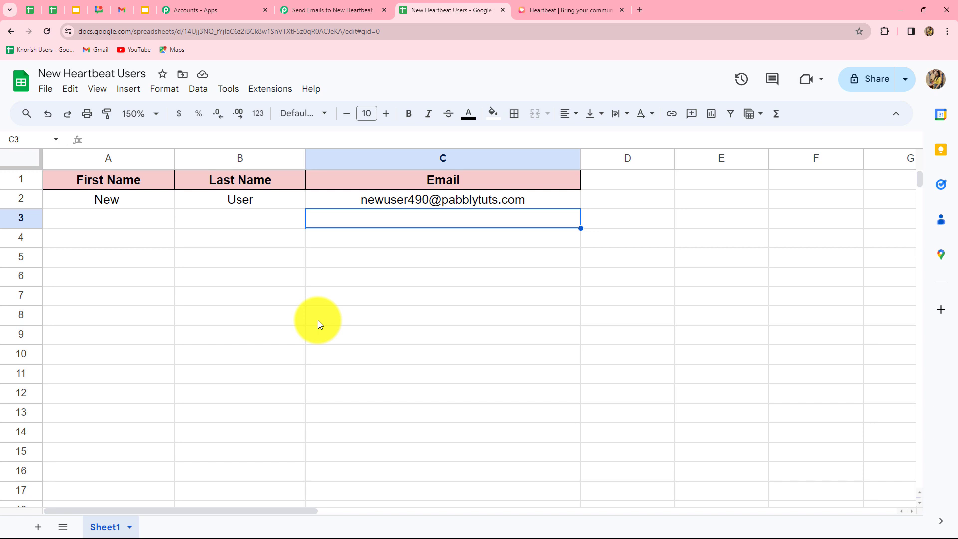
click(274, 93)
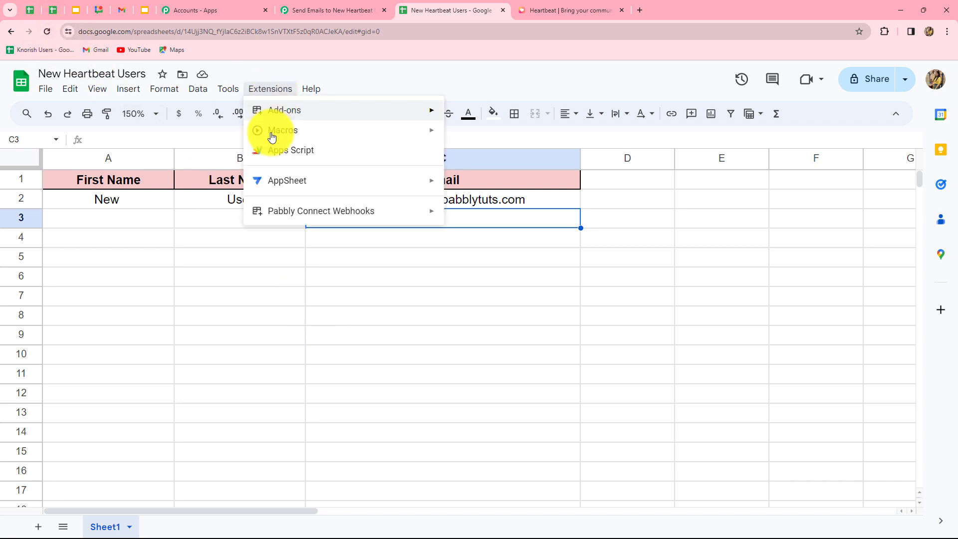
mouse_move(279, 215)
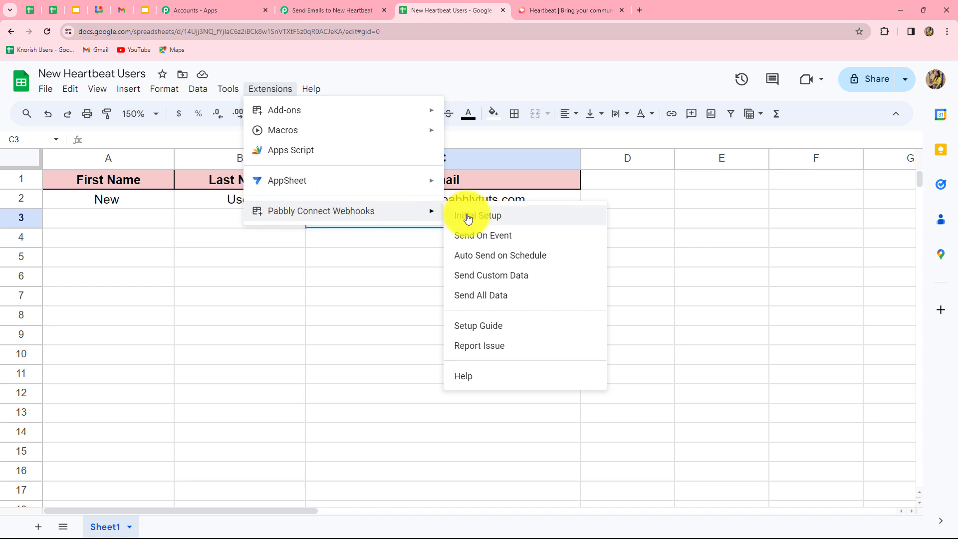
click(499, 216)
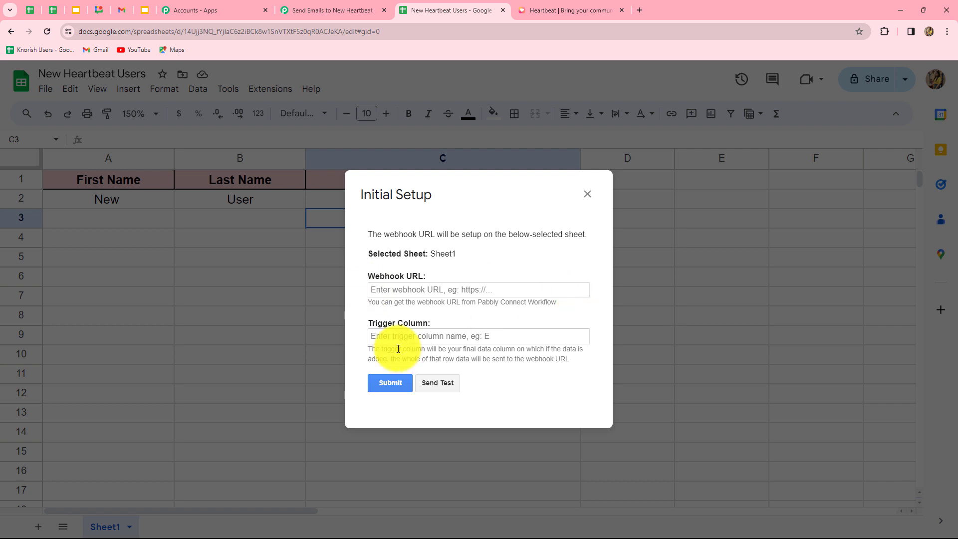
click(441, 291)
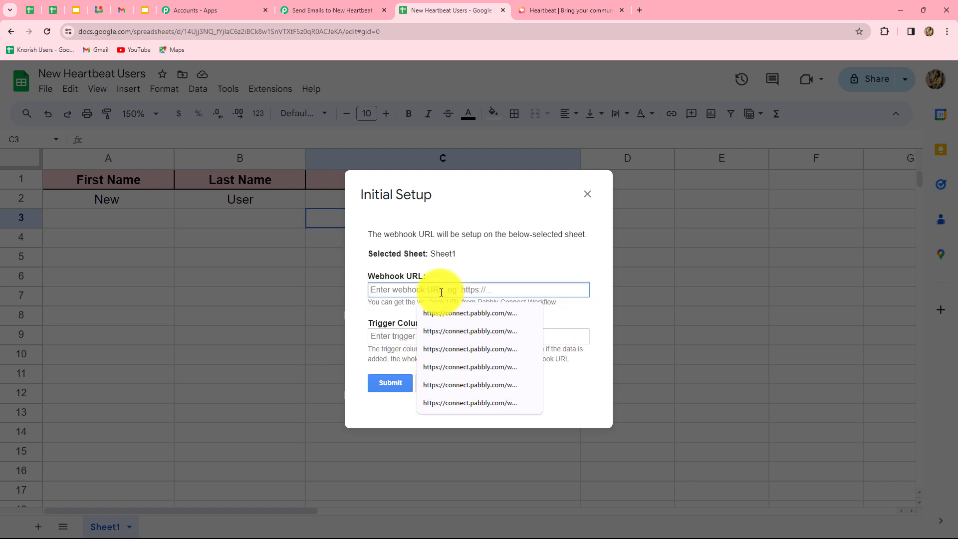
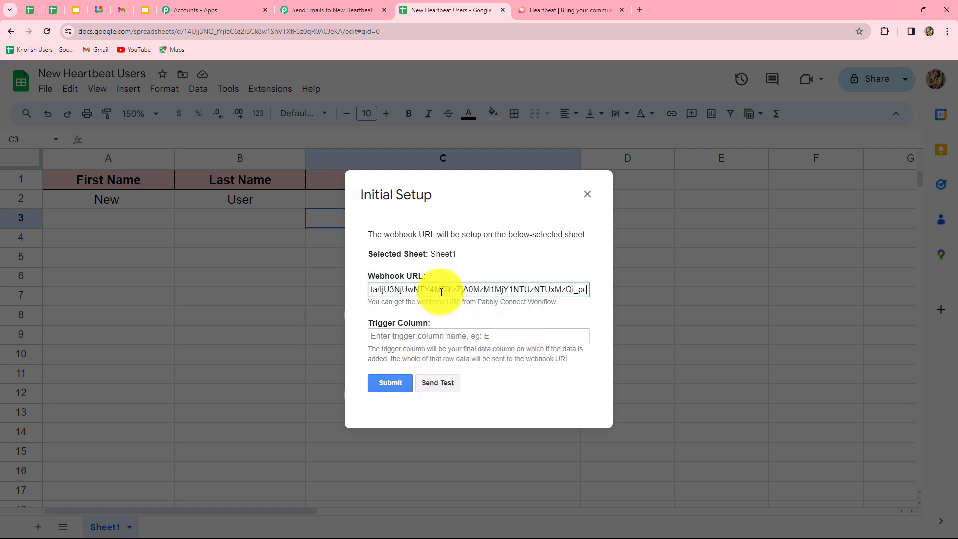
Set trigger column C, send test data, submit, and return to the Pabbly workflow.
click(398, 337)
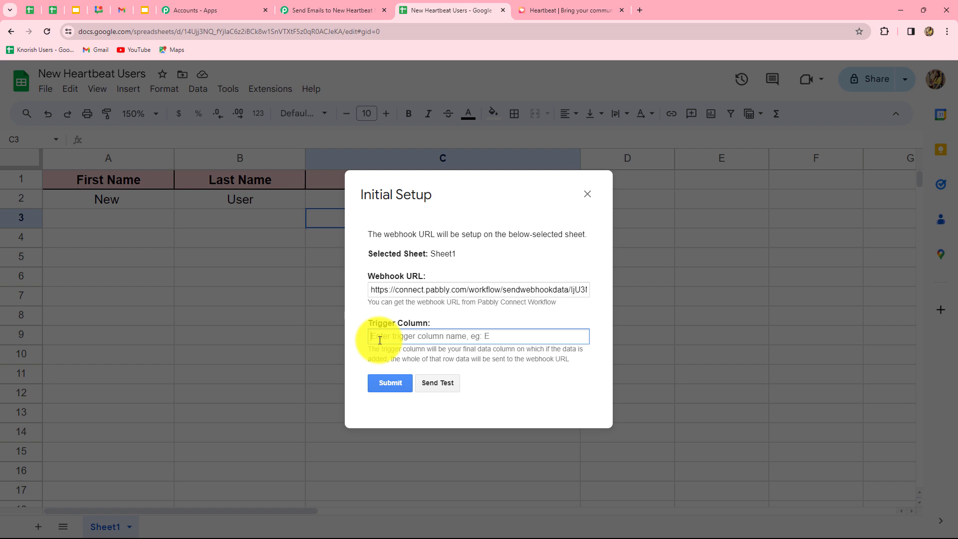
text(C)
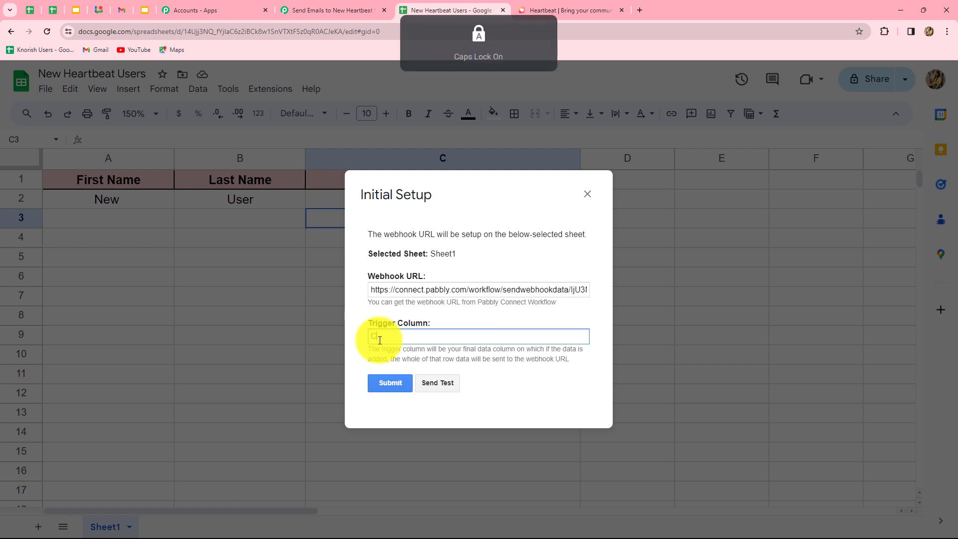
click(442, 384)
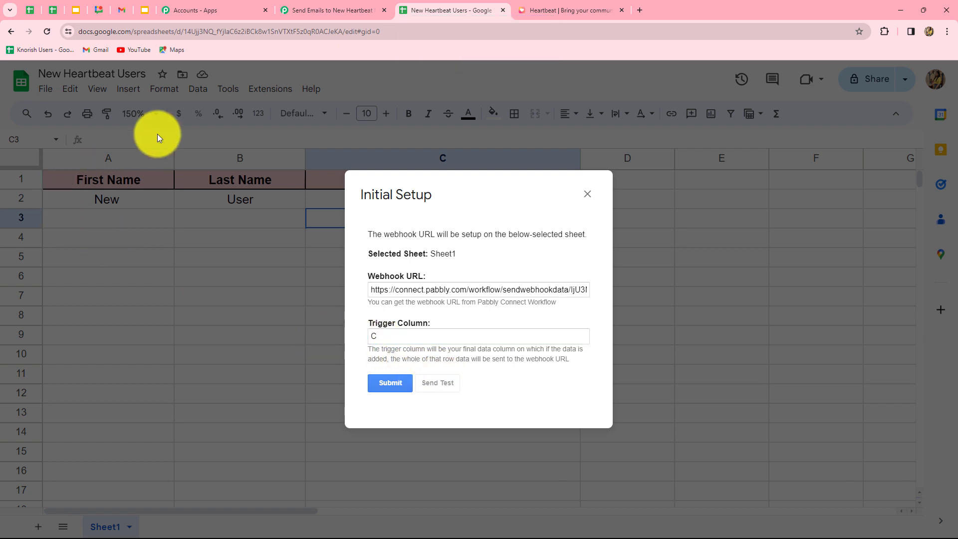
scroll(450, 344, down, 1)
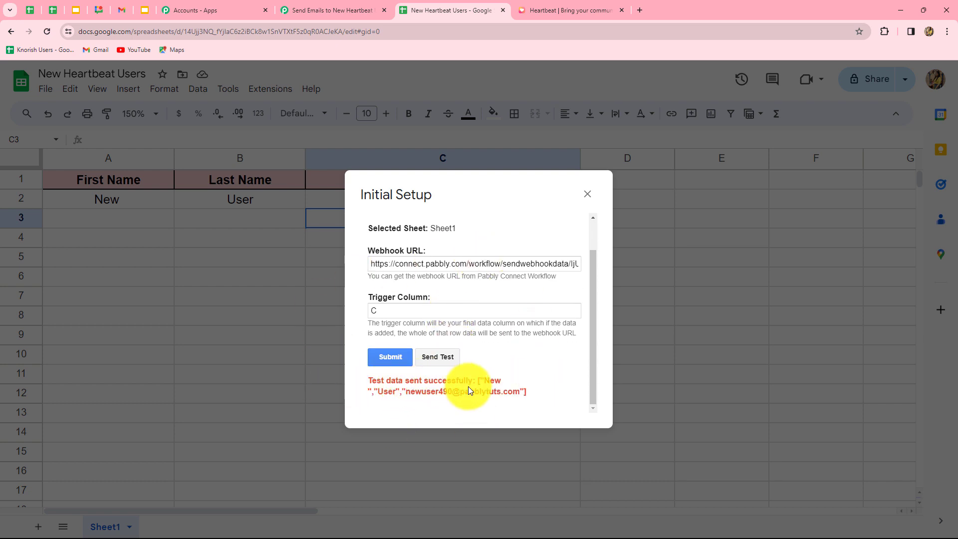
click(388, 357)
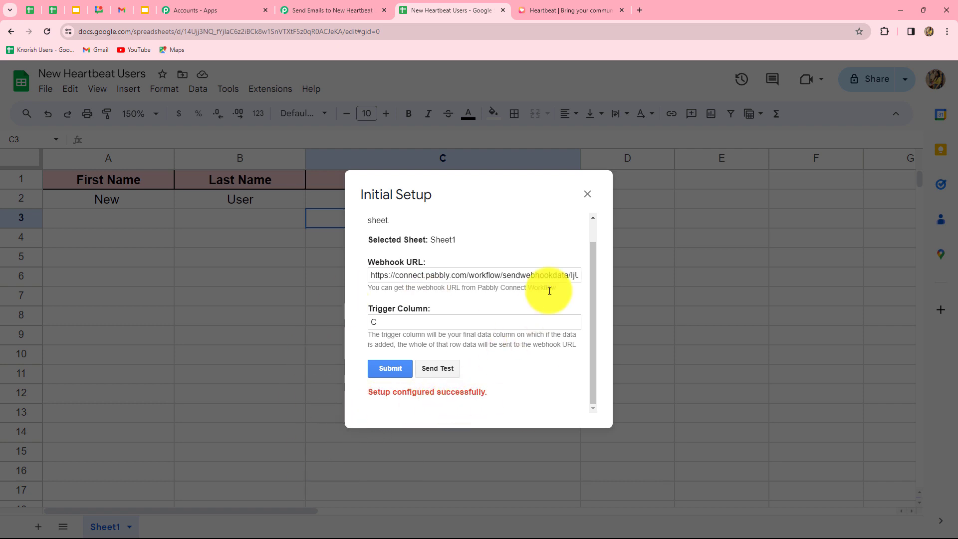
click(587, 195)
click(276, 10)
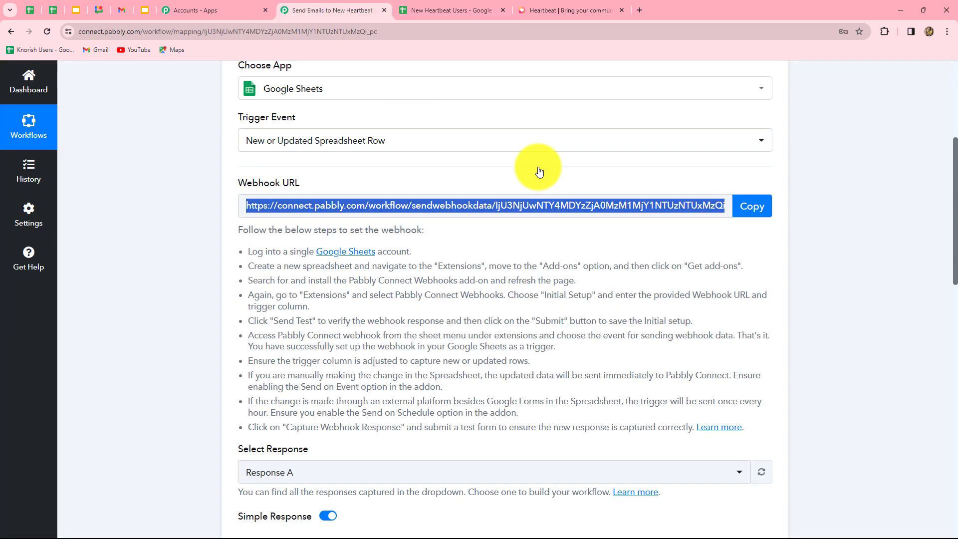
Check the response's Sheet1, RowIndex 2, first name, last name and email, then return to the spreadsheet.
scroll(823, 310, down, 10)
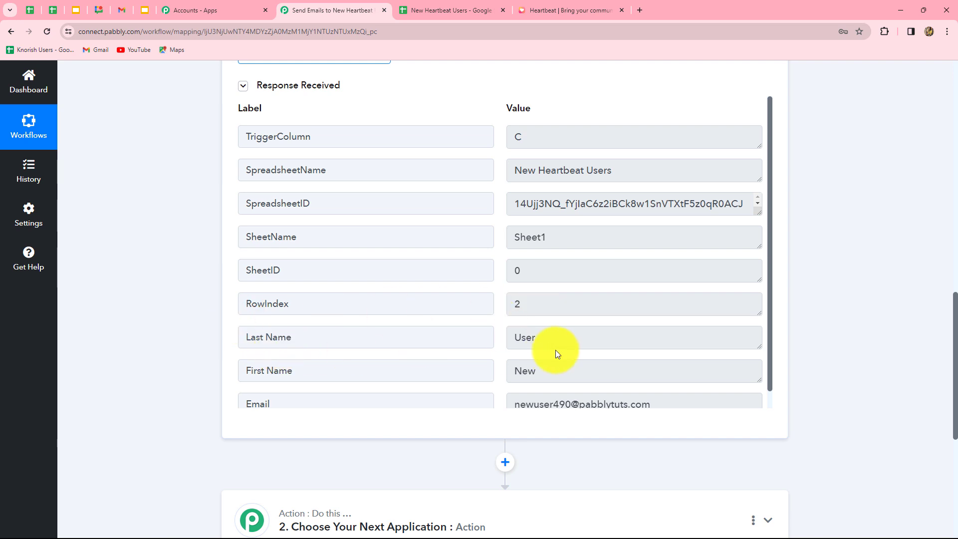
scroll(558, 353, down, 1)
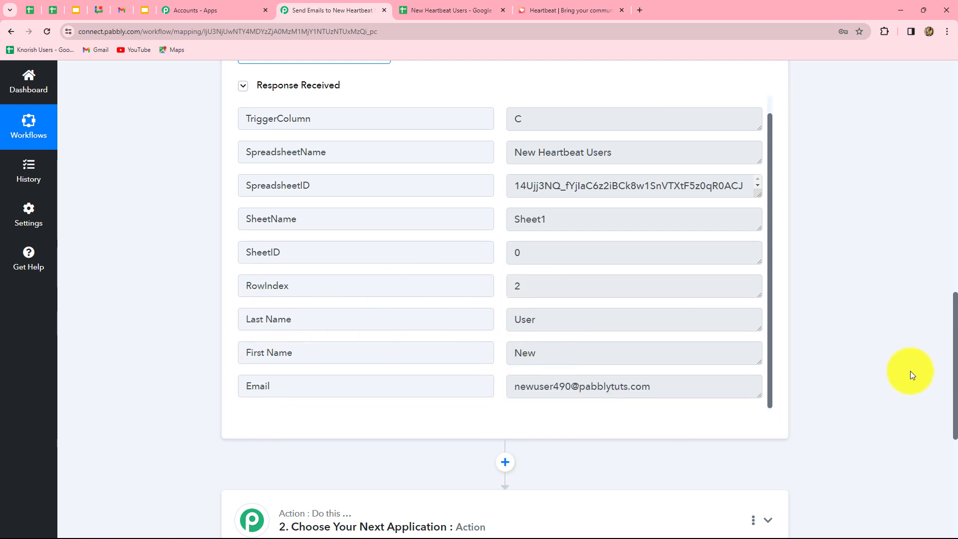
scroll(910, 370, up, 3)
scroll(909, 370, down, 1)
scroll(910, 374, down, 2)
click(486, 10)
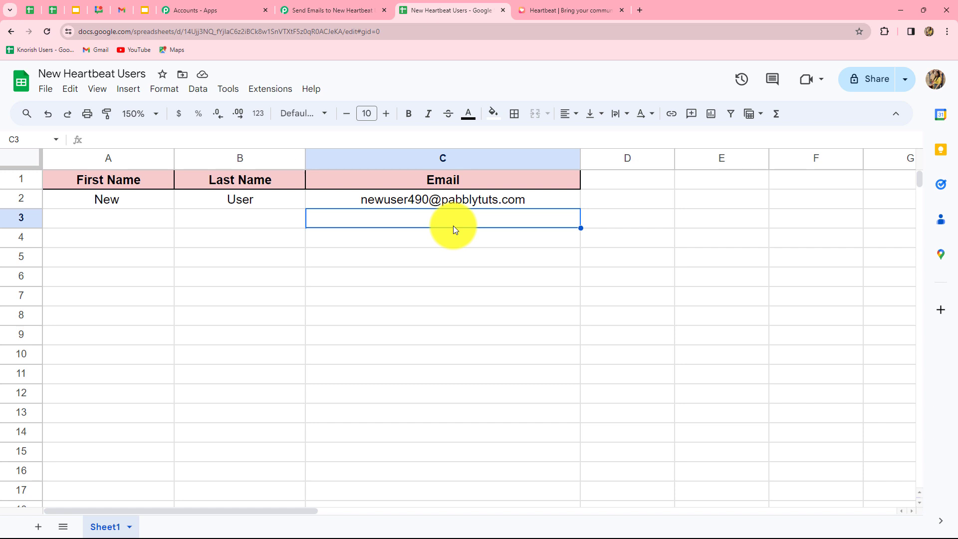
Run Pabbly Connect Webhooks > Send On Event from Extensions, then go back to the workflow tab.
click(269, 93)
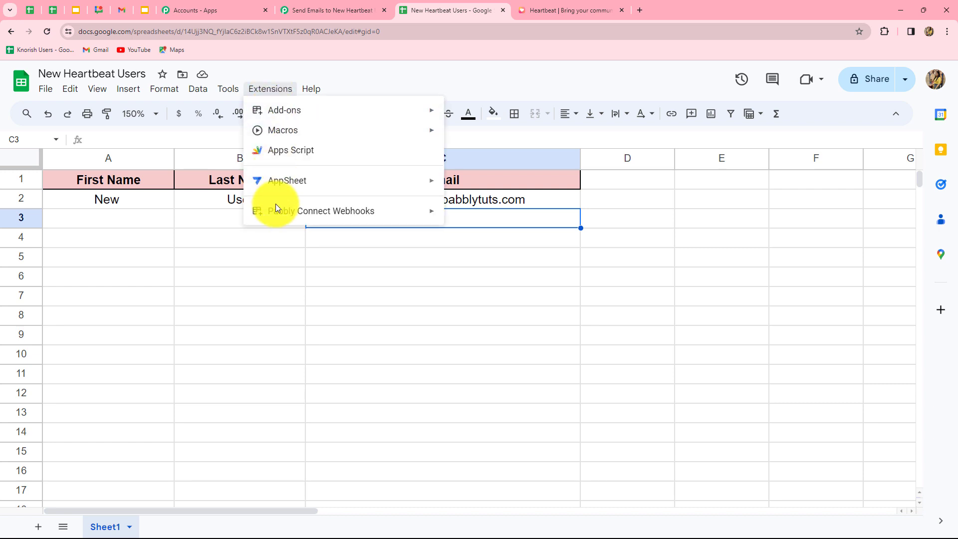
mouse_move(277, 210)
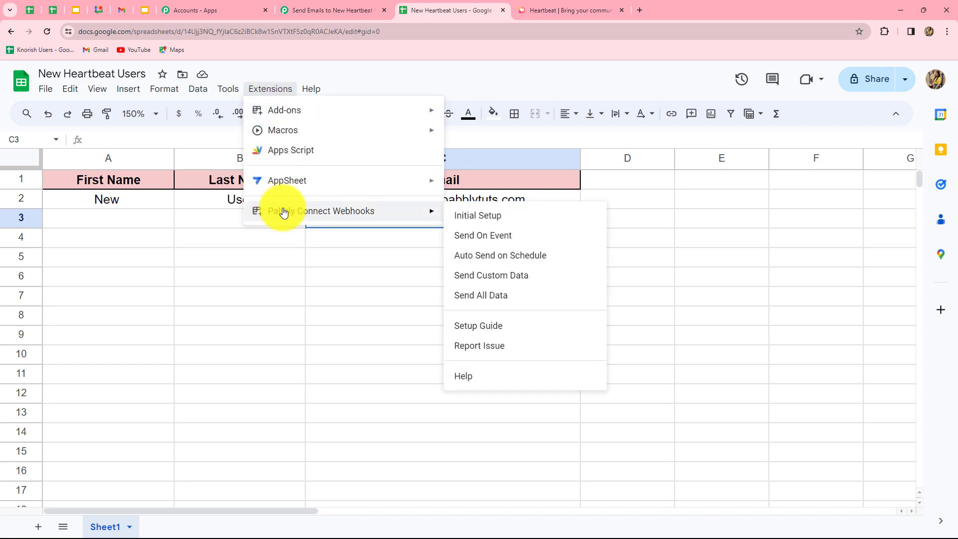
click(471, 238)
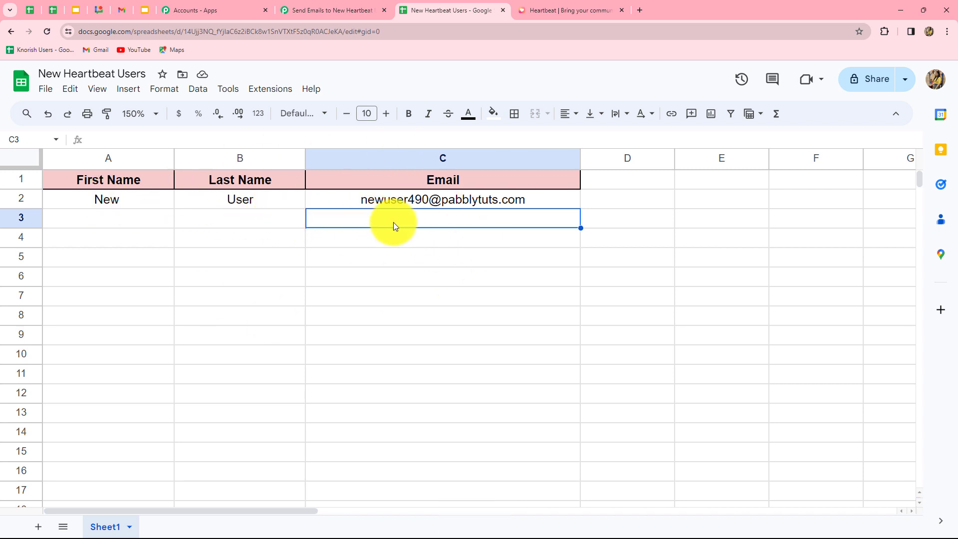
click(300, 10)
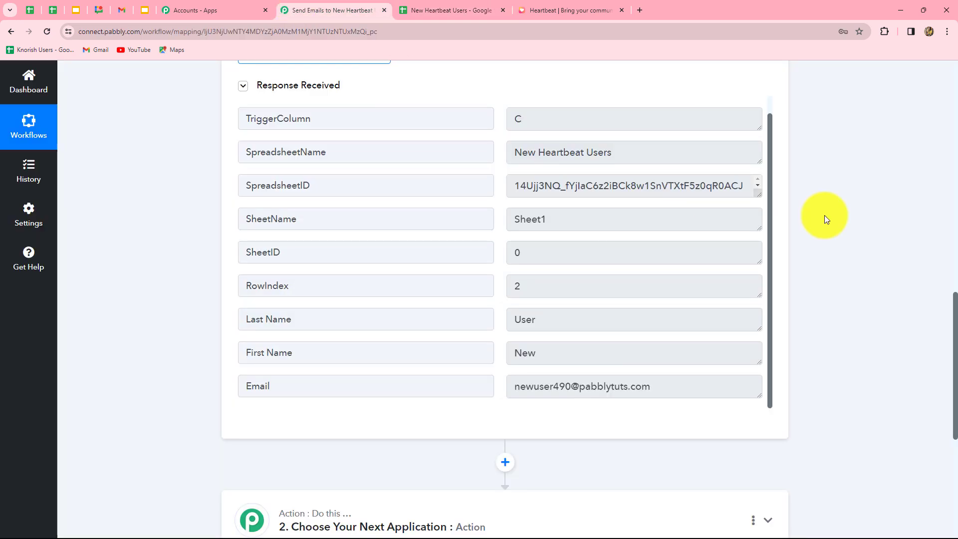
Expand the empty action step and choose Heartbeat as its app.
scroll(848, 224, down, 6)
scroll(870, 238, up, 6)
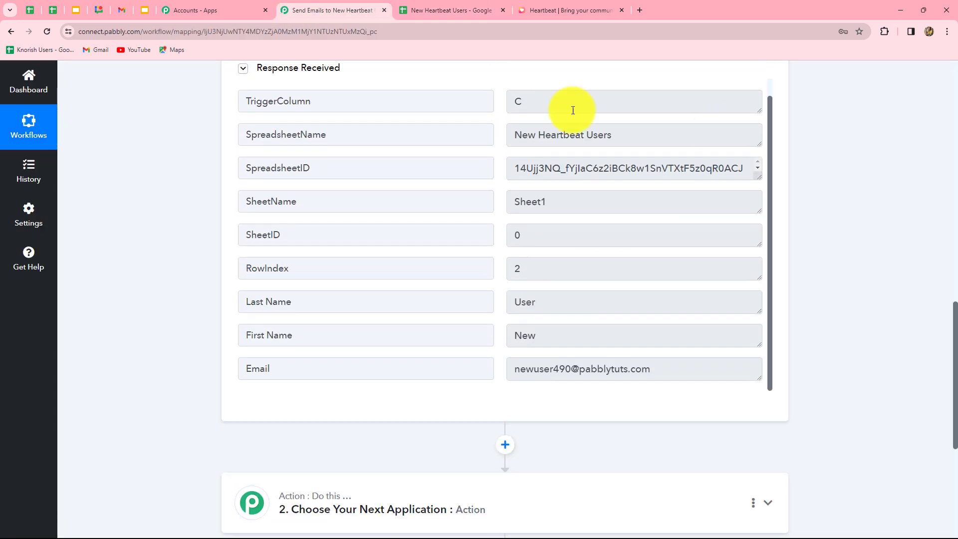
scroll(878, 357, down, 3)
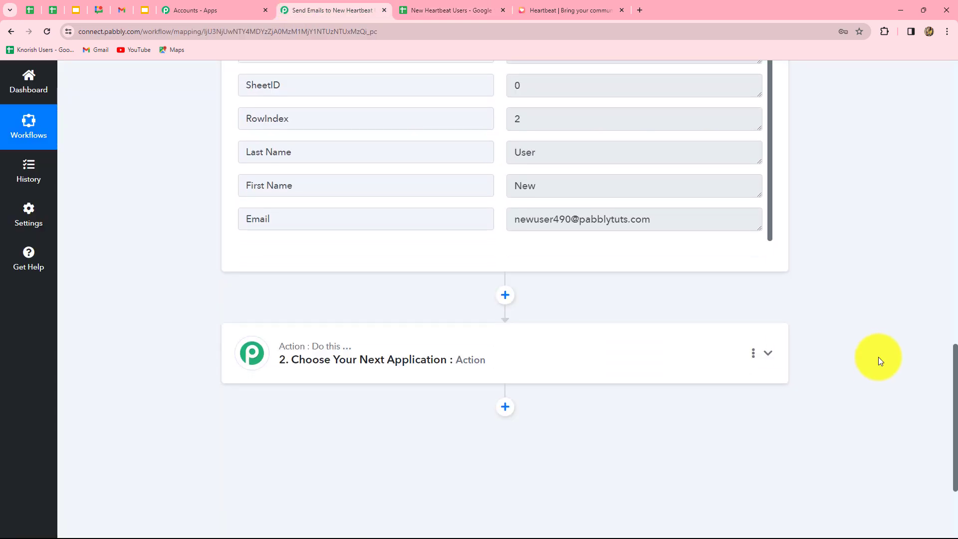
scroll(878, 357, up, 3)
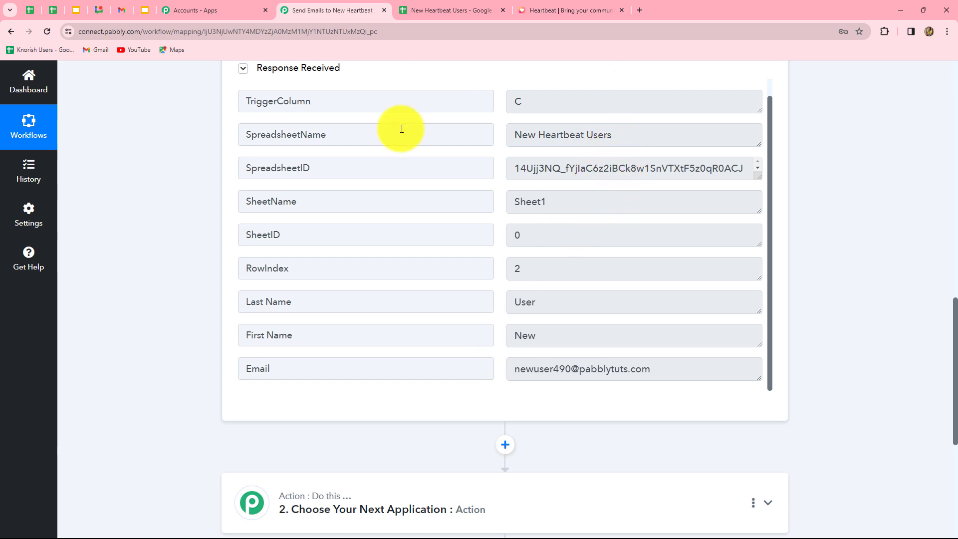
scroll(837, 336, down, 4)
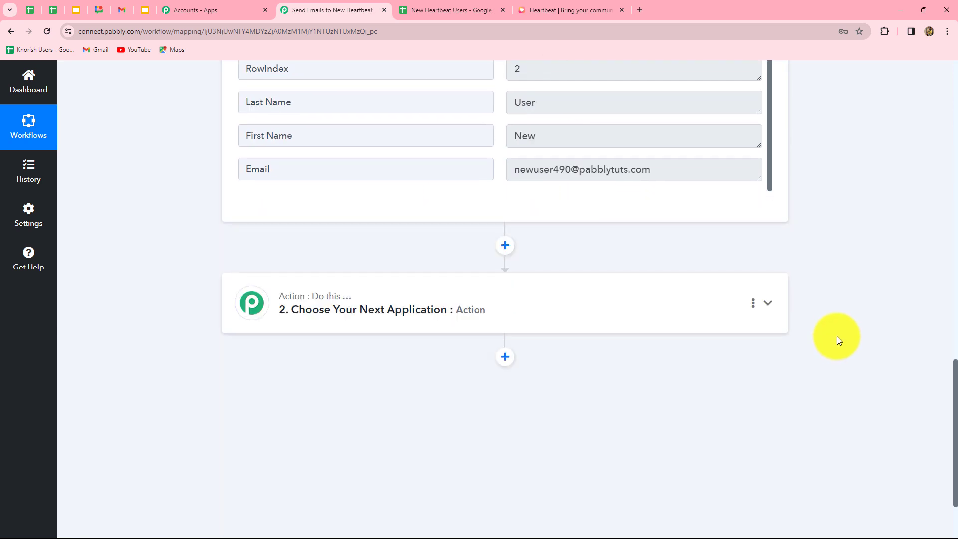
click(451, 334)
click(264, 272)
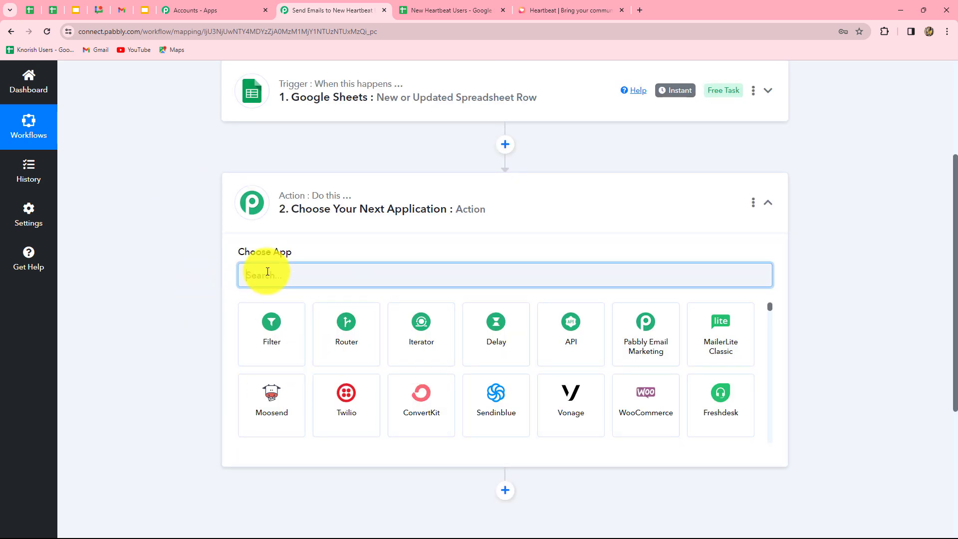
text(H)
key(Caps_Lock)
text(ear)
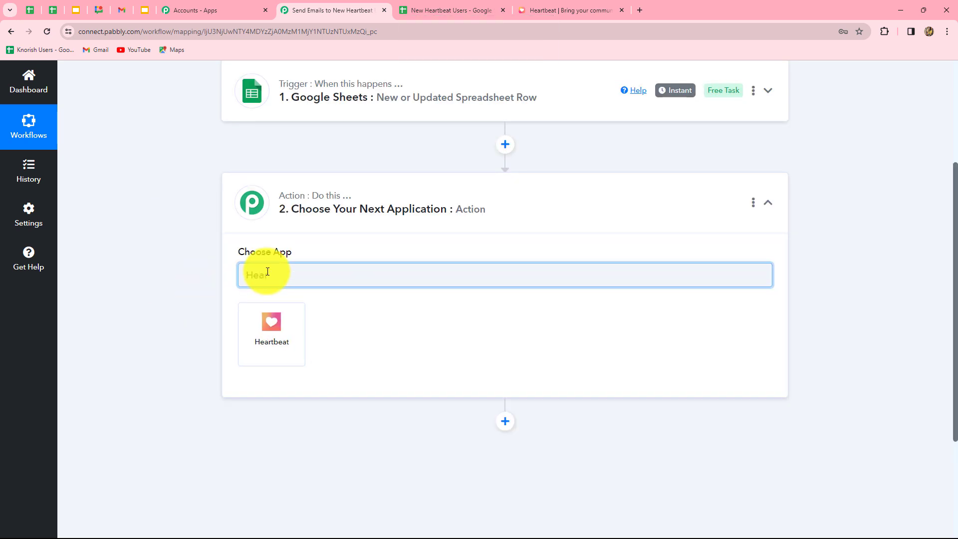
click(272, 328)
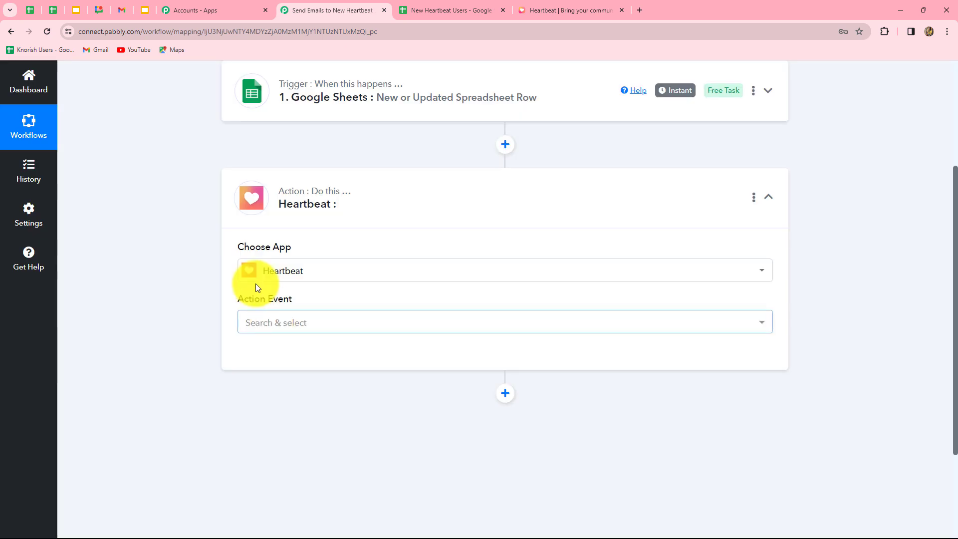
Set the action event to Send Invitation To Users and begin connecting a Heartbeat account.
click(293, 325)
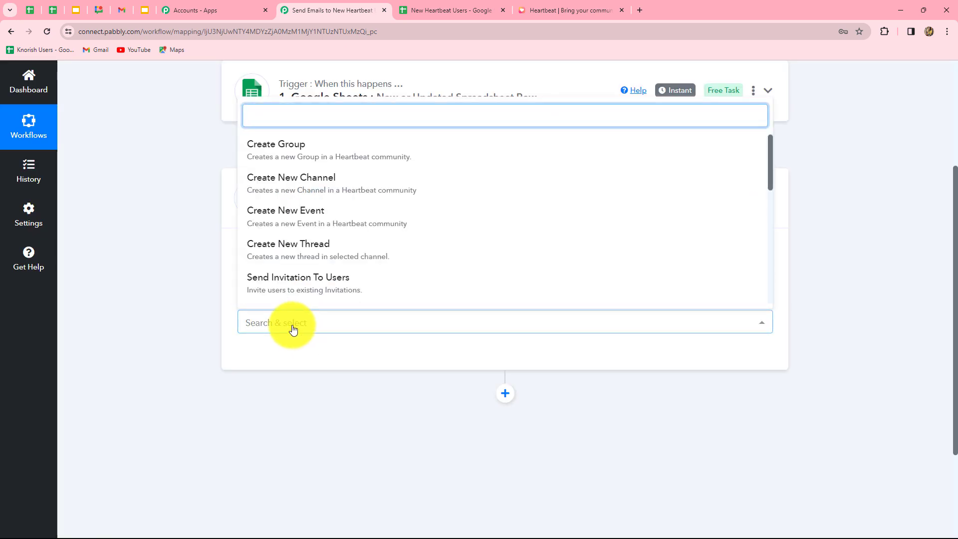
text(send)
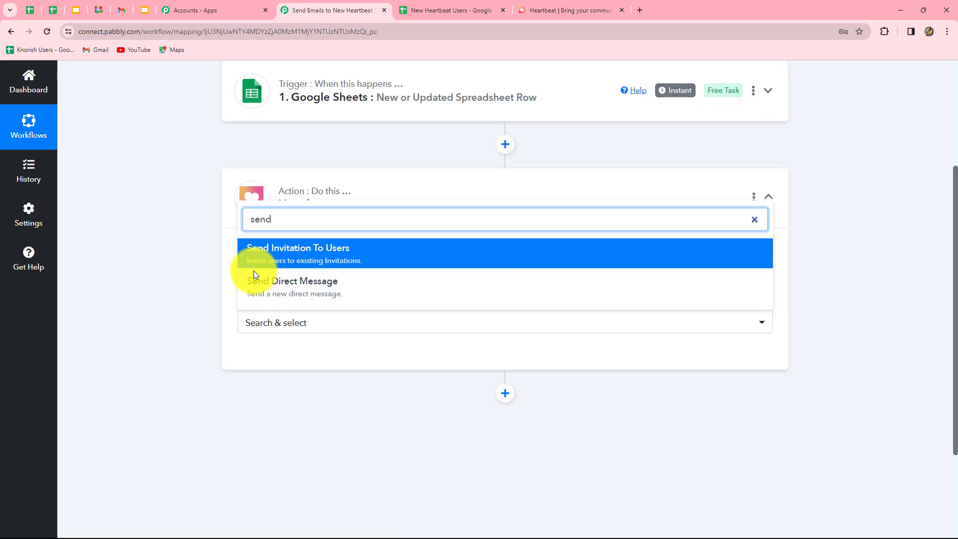
click(338, 260)
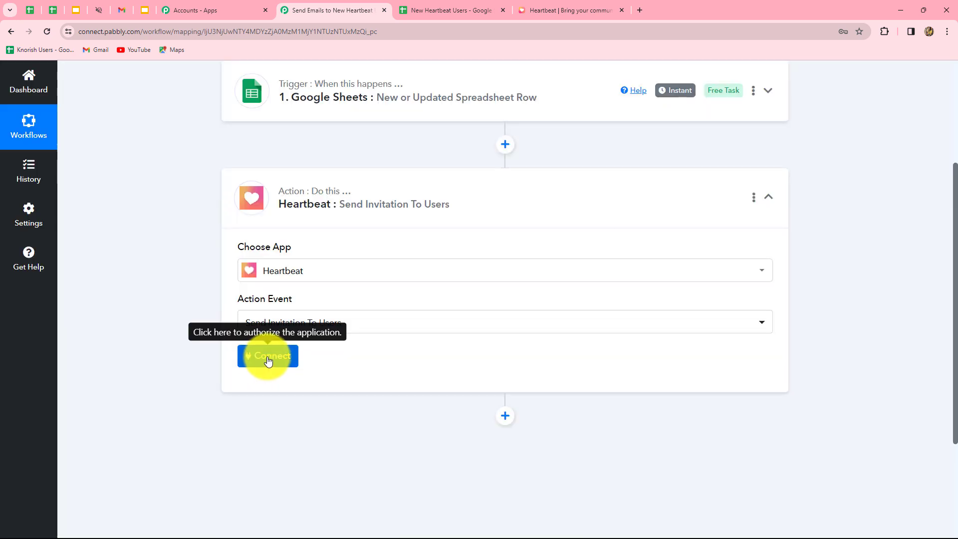
click(268, 360)
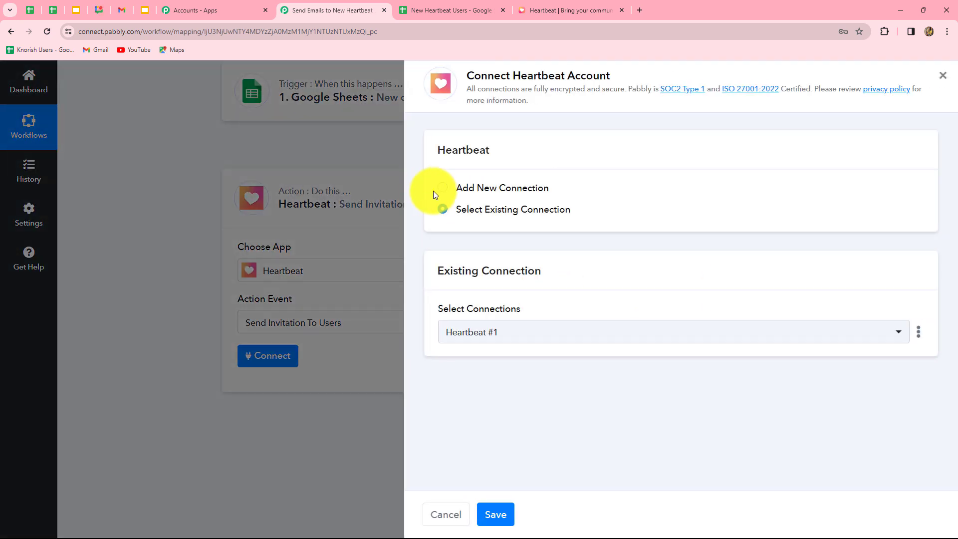
Add a new Heartbeat connection and read the instructions for obtaining the API token.
click(434, 191)
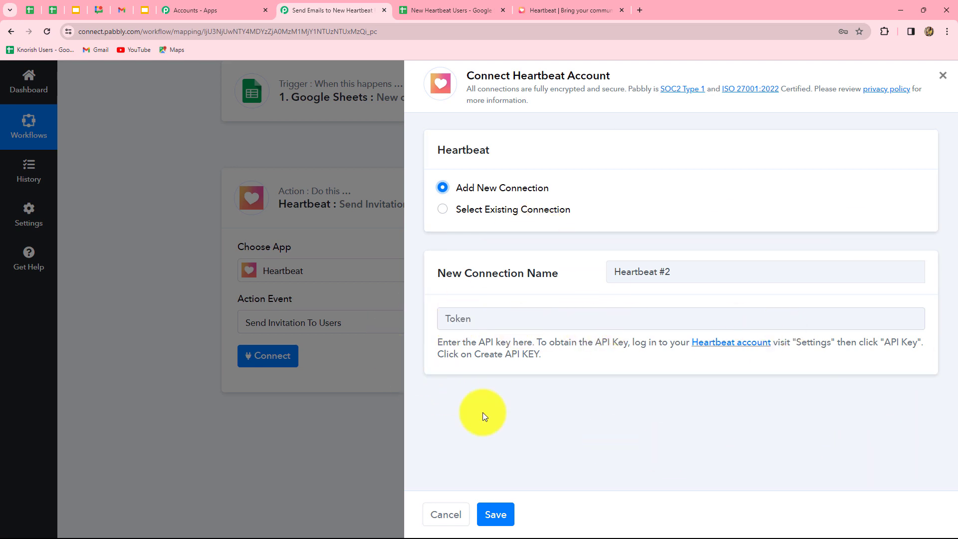
drag(440, 344, 560, 364)
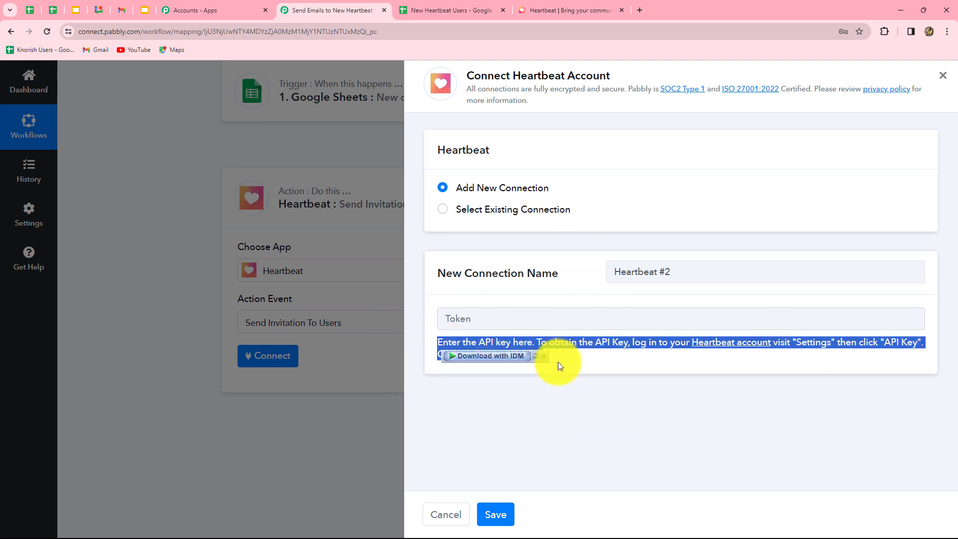
click(563, 365)
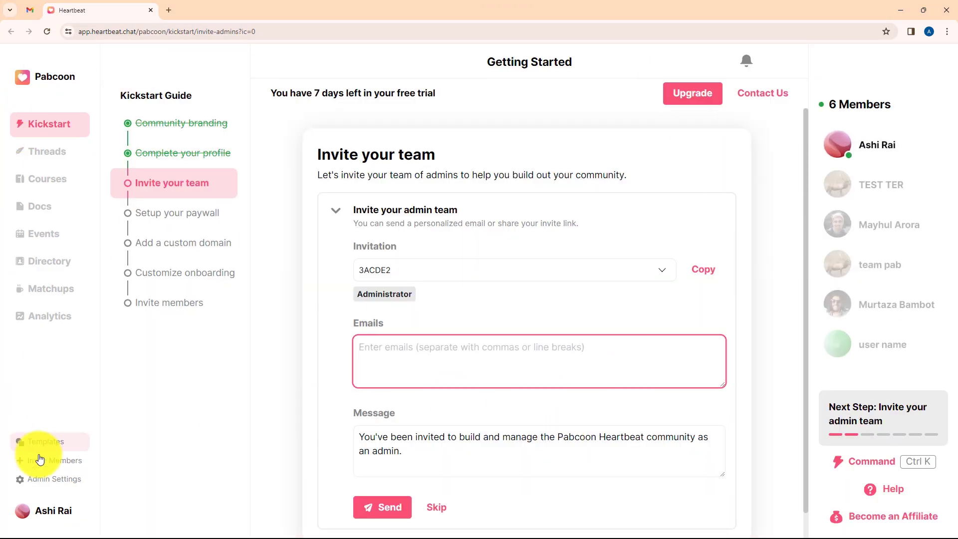
Go to the admin API Keys page and revoke the old key named 'new key'.
click(39, 481)
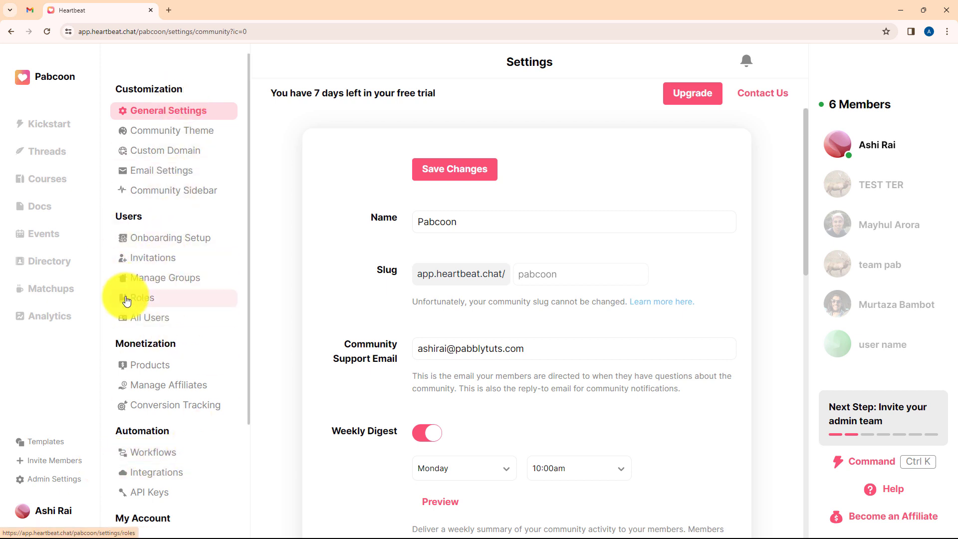
click(146, 318)
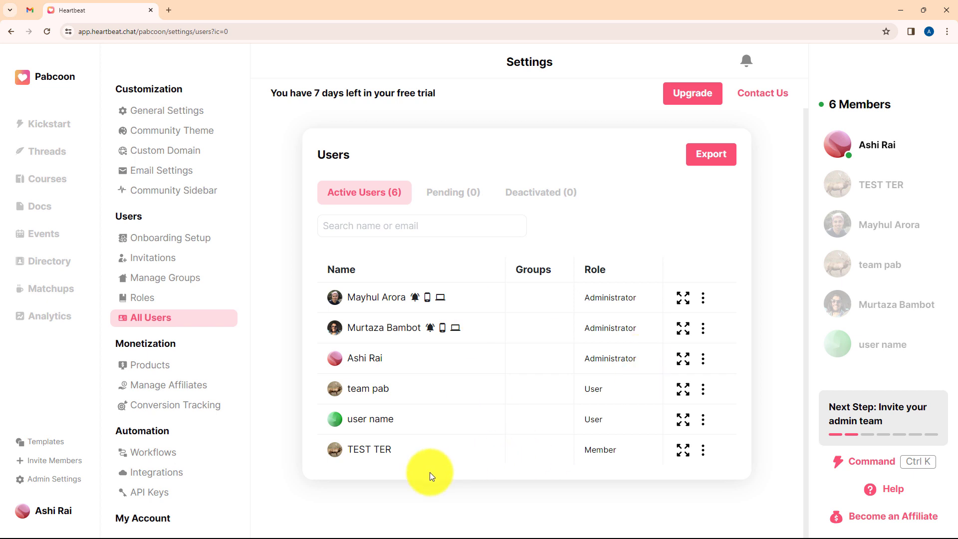
click(154, 494)
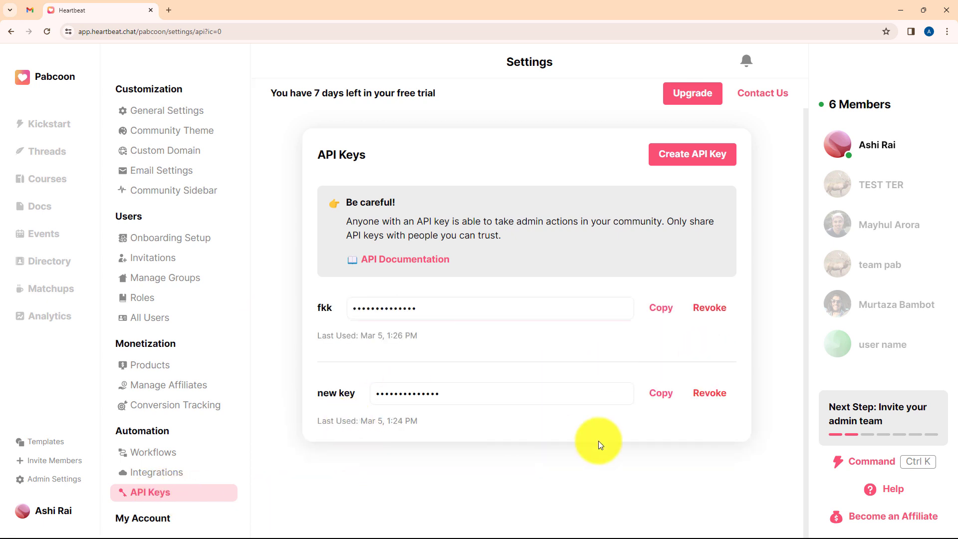
click(714, 397)
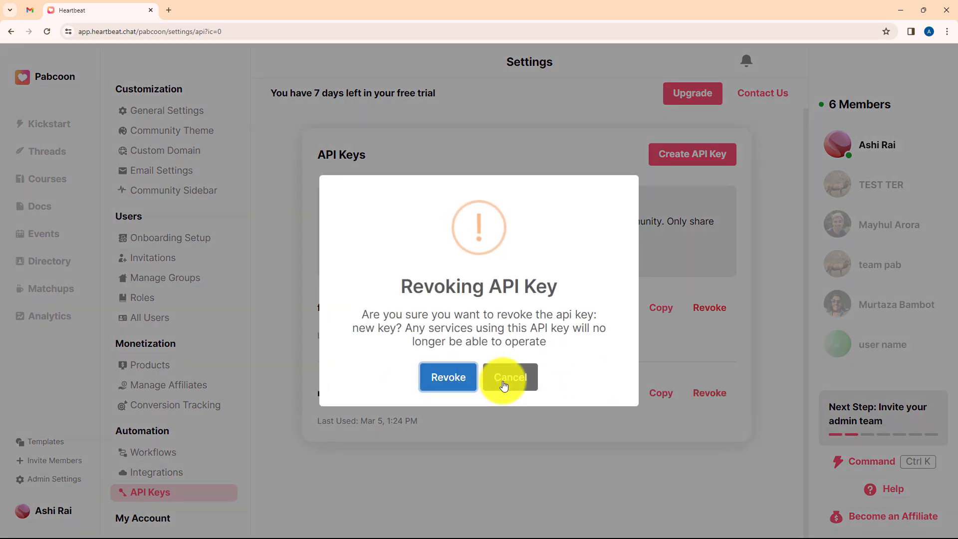
click(459, 380)
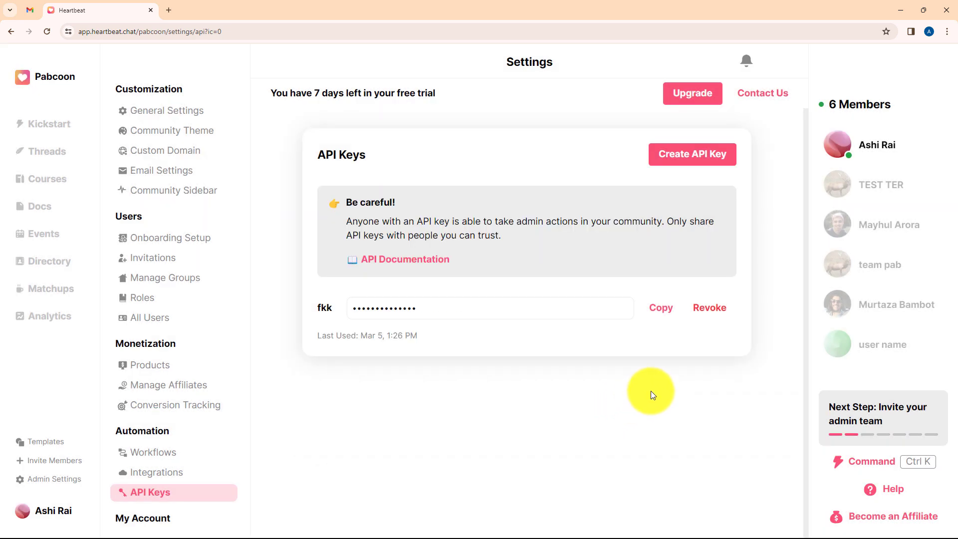
Create an API key labelled 'Test Key' and copy its value.
click(697, 158)
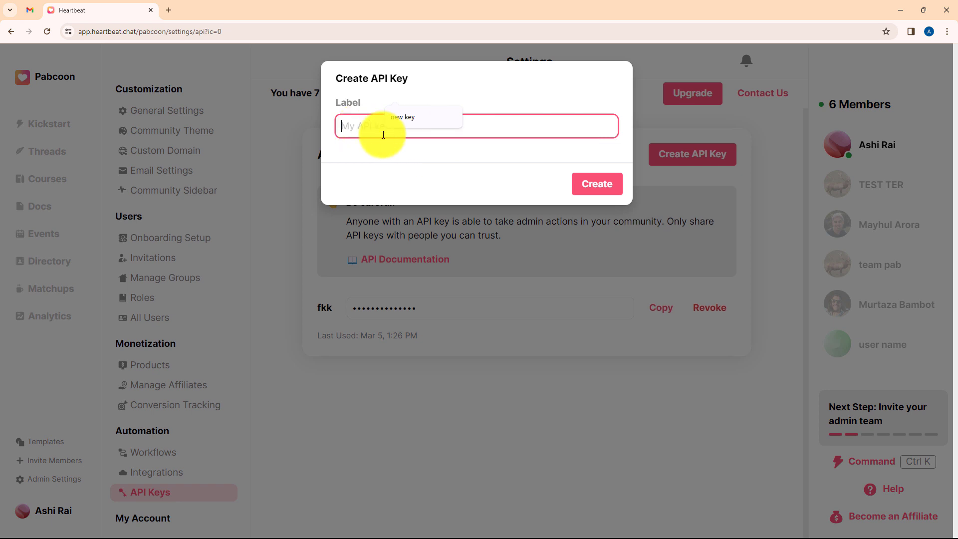
click(403, 146)
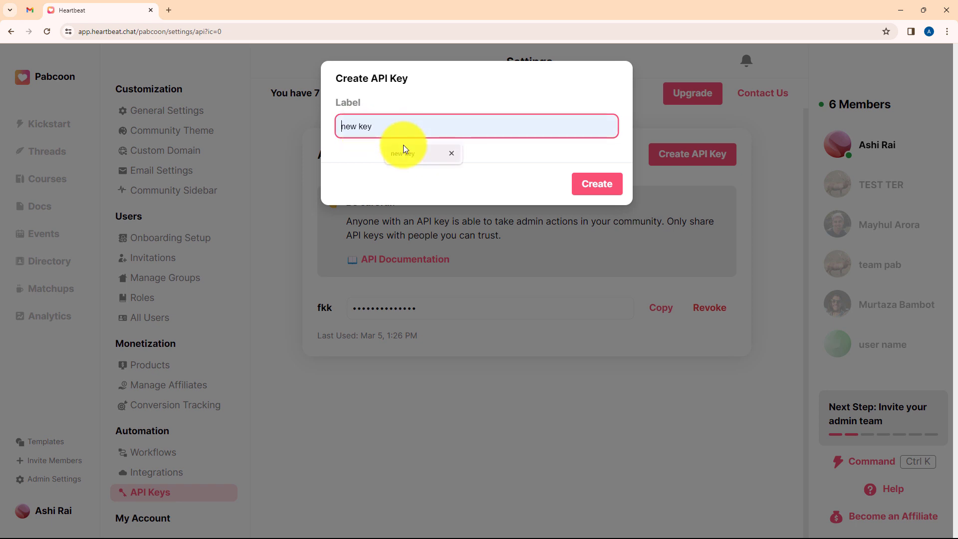
key(Caps_Lock)
text(T)
key(Caps_Lock)
text(est )
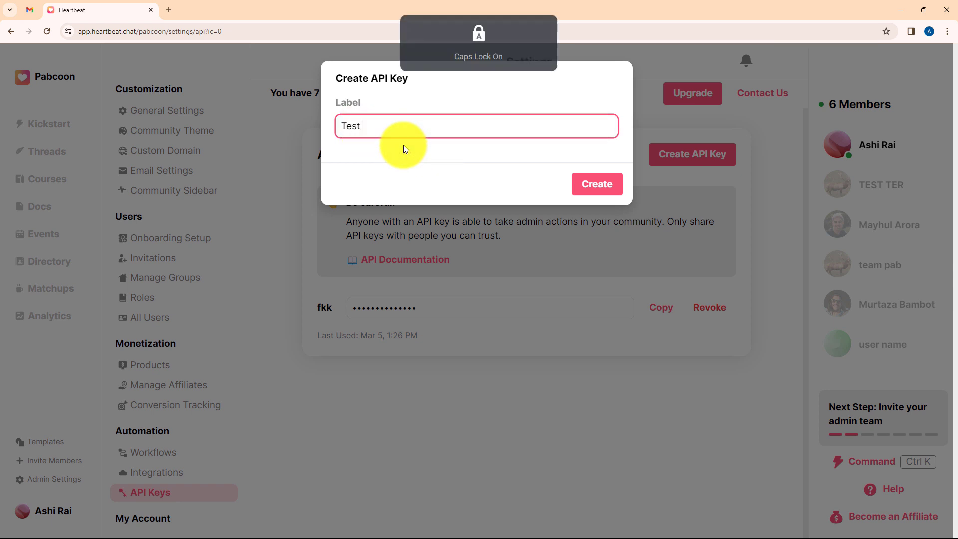
text(Key)
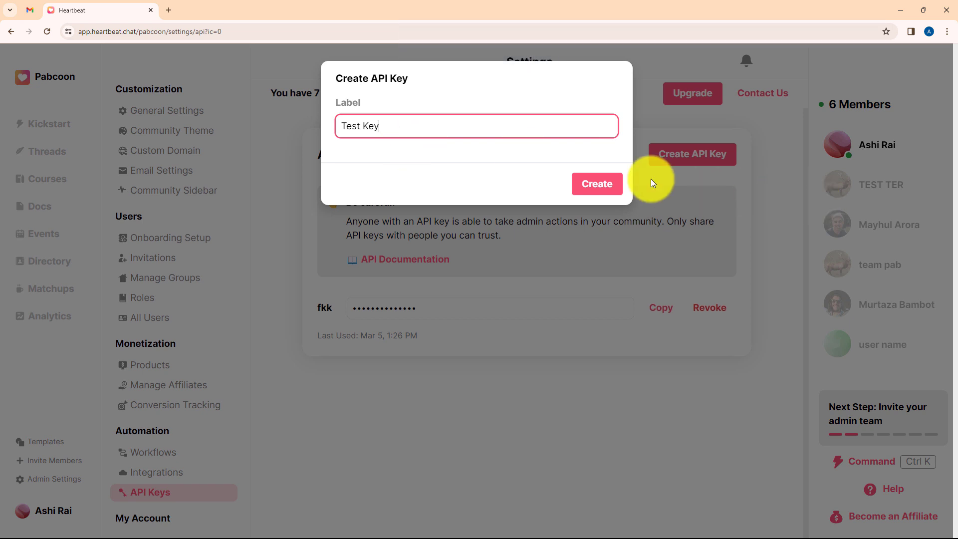
click(606, 183)
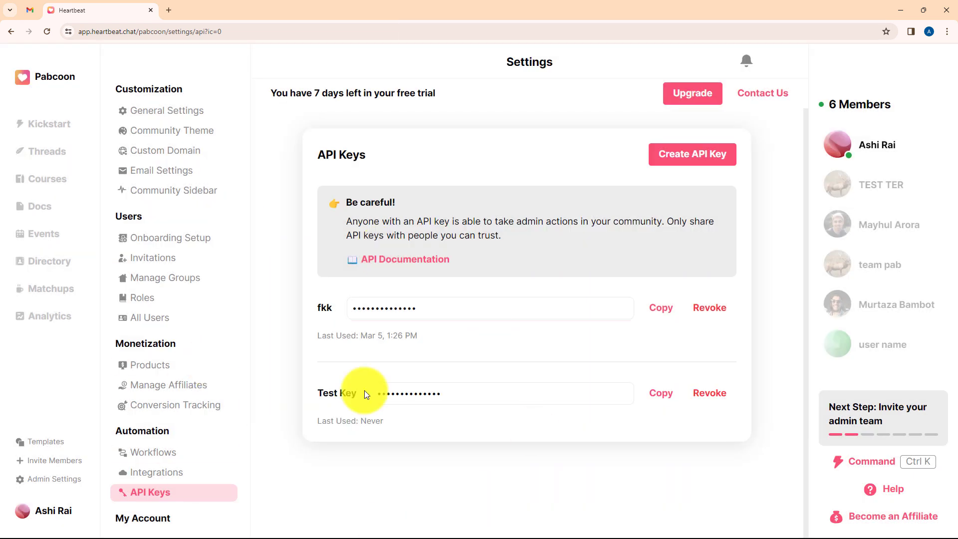
click(656, 394)
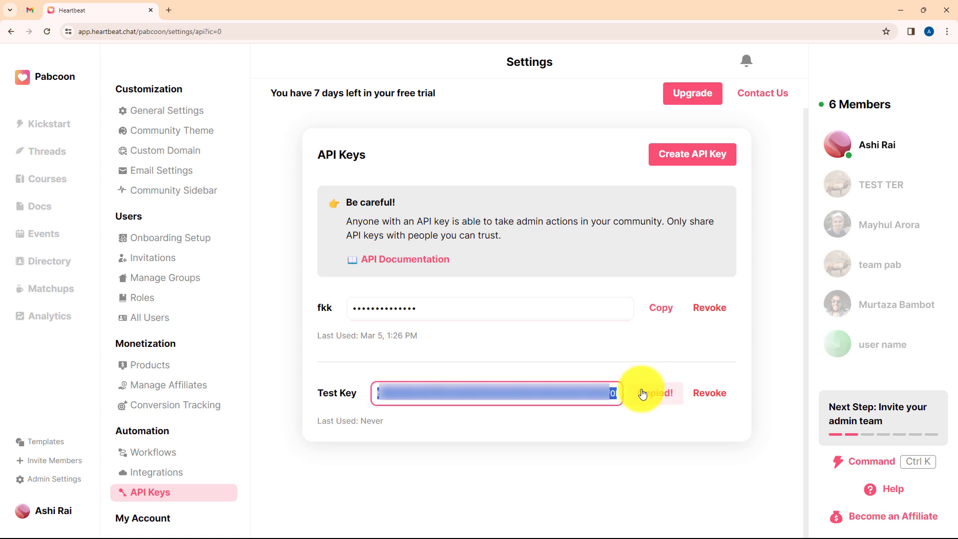
Paste the copied Heartbeat API key into the connection panel and save, so the step shows Connected.
click(489, 323)
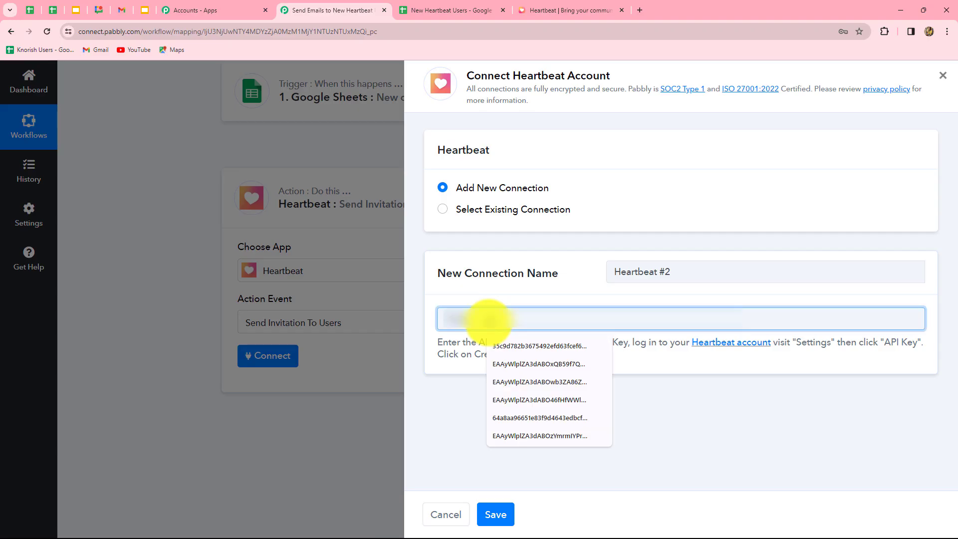
key(ctrl+v)
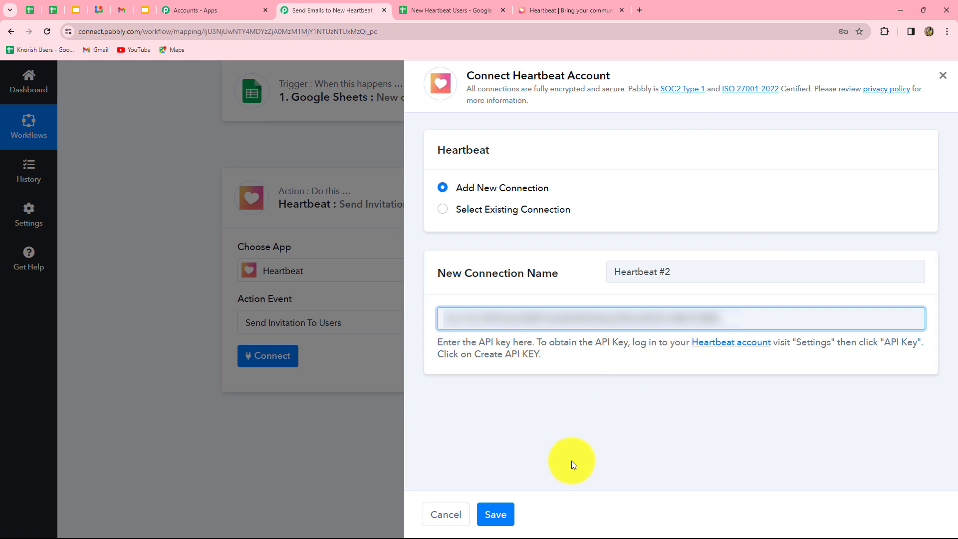
click(495, 515)
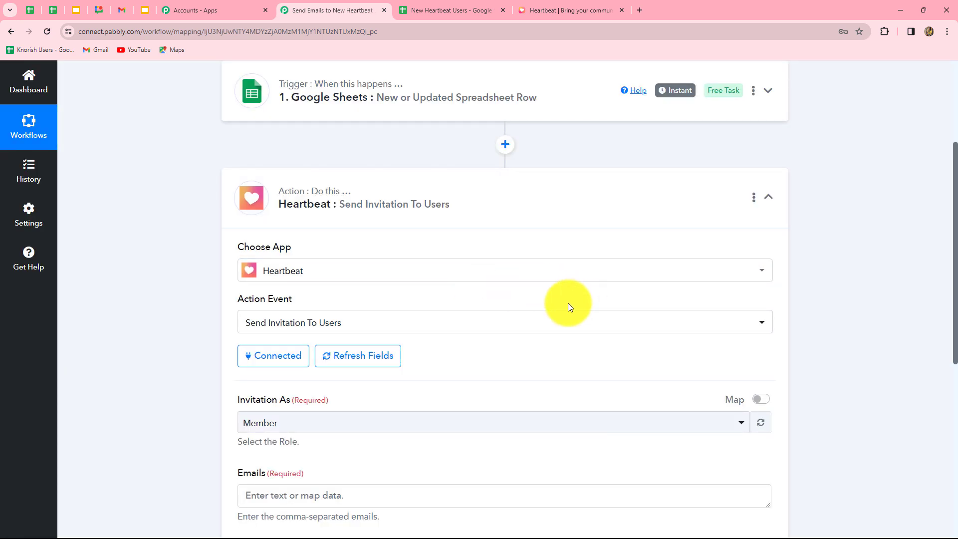
scroll(568, 304, down, 4)
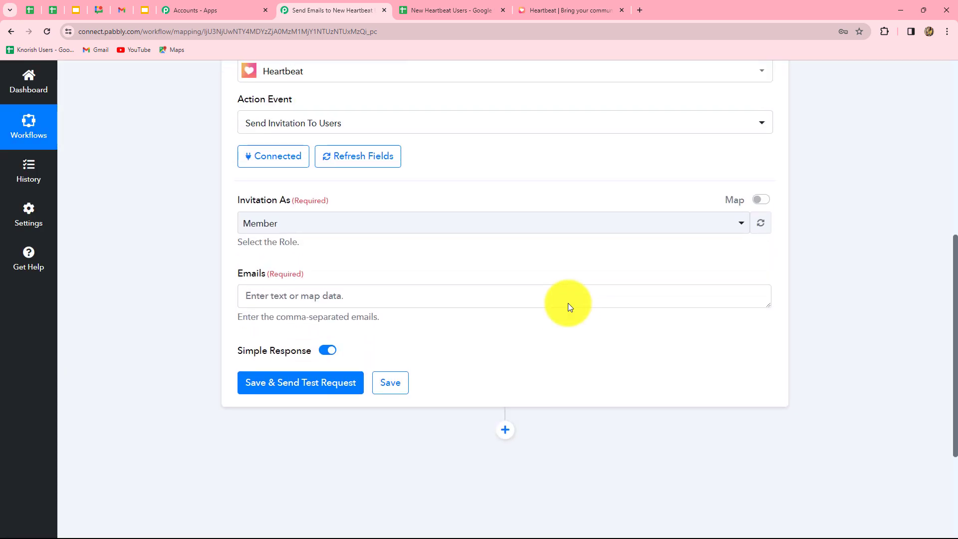
scroll(568, 303, up, 2)
scroll(567, 303, down, 1)
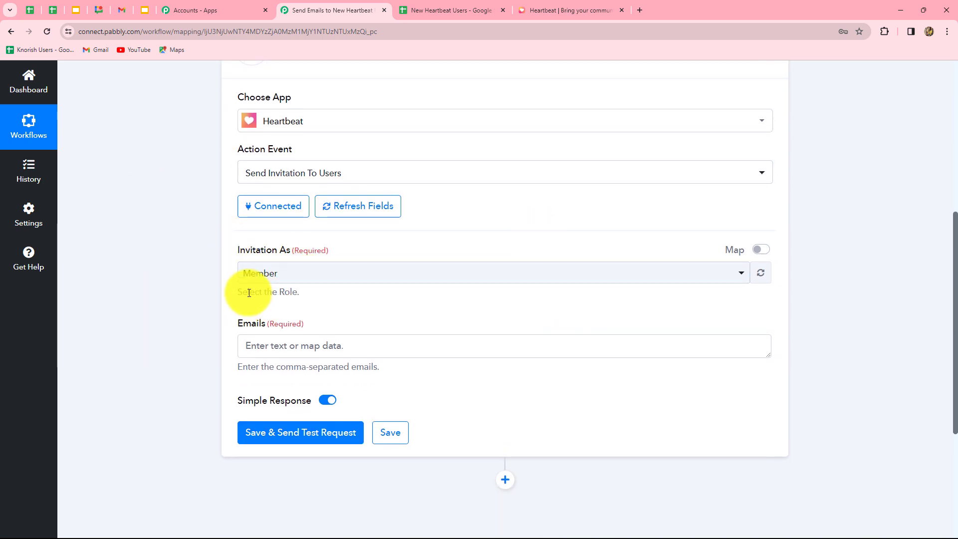
Set Invitation As to User and map Emails to the Google Sheets step's Email field.
click(289, 274)
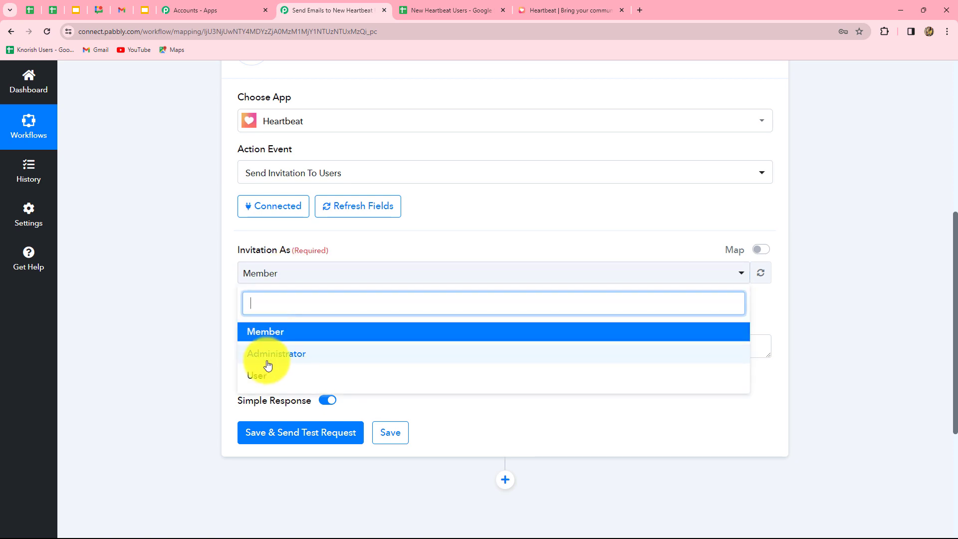
click(265, 380)
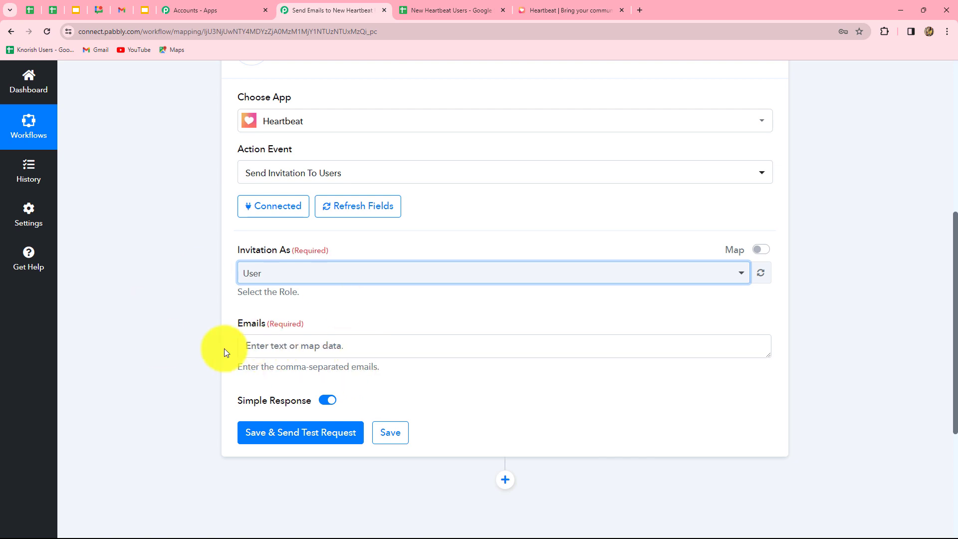
click(396, 343)
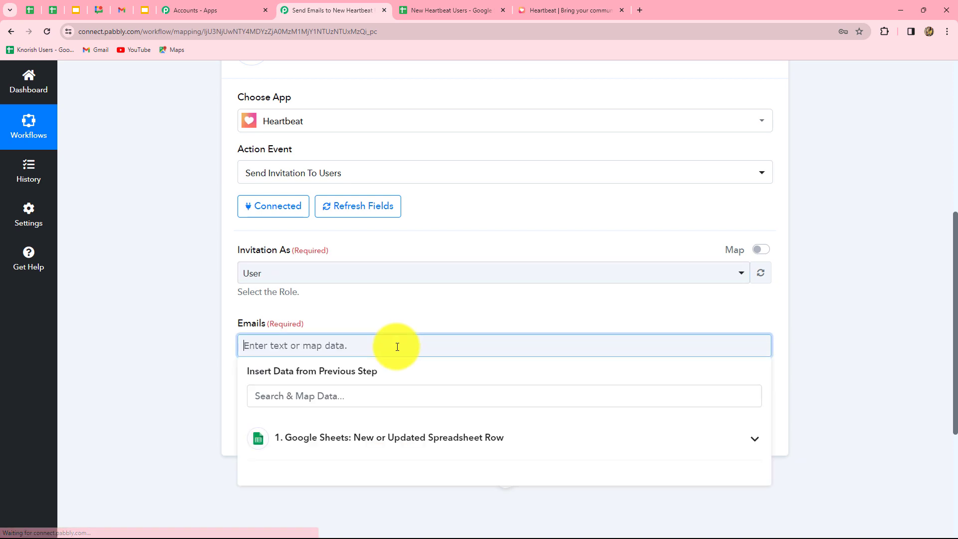
scroll(397, 344, down, 3)
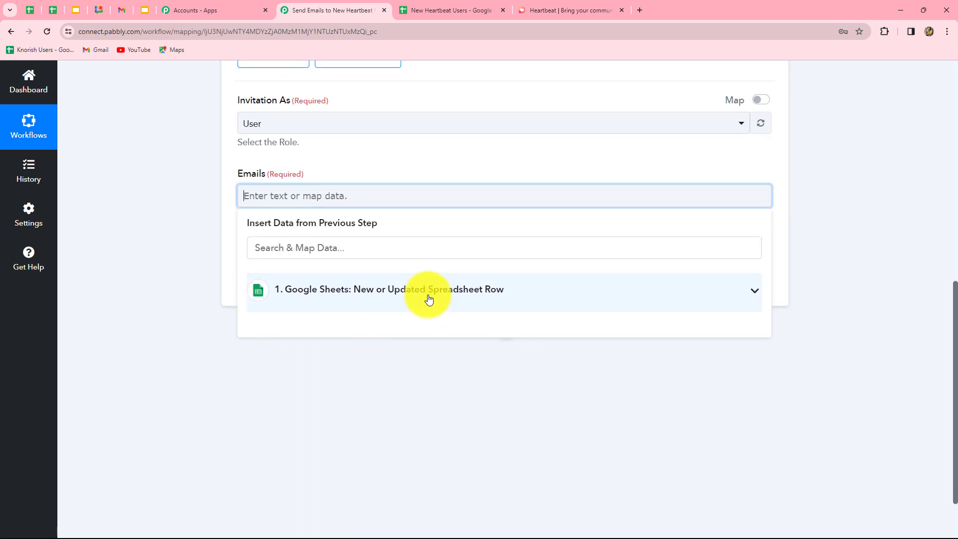
click(359, 292)
scroll(391, 391, down, 1)
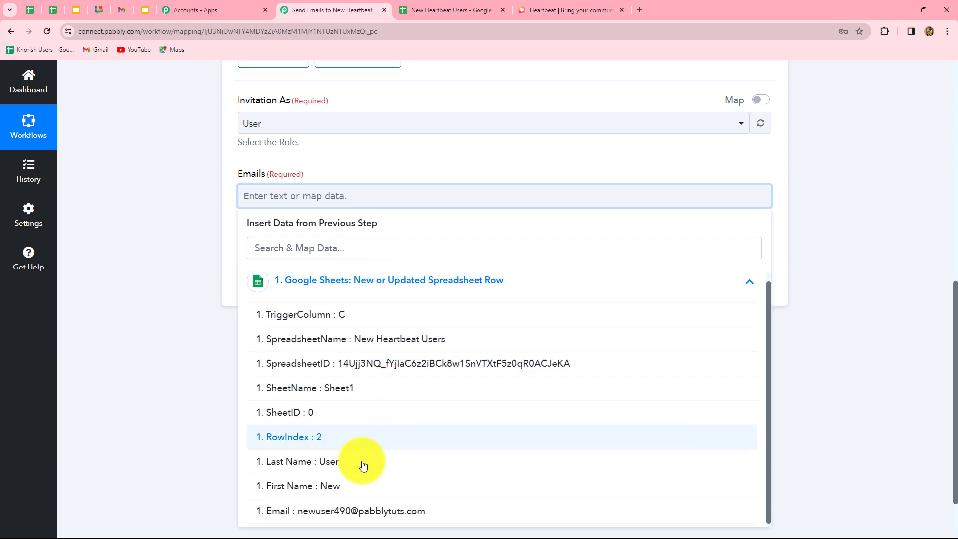
click(338, 510)
click(871, 315)
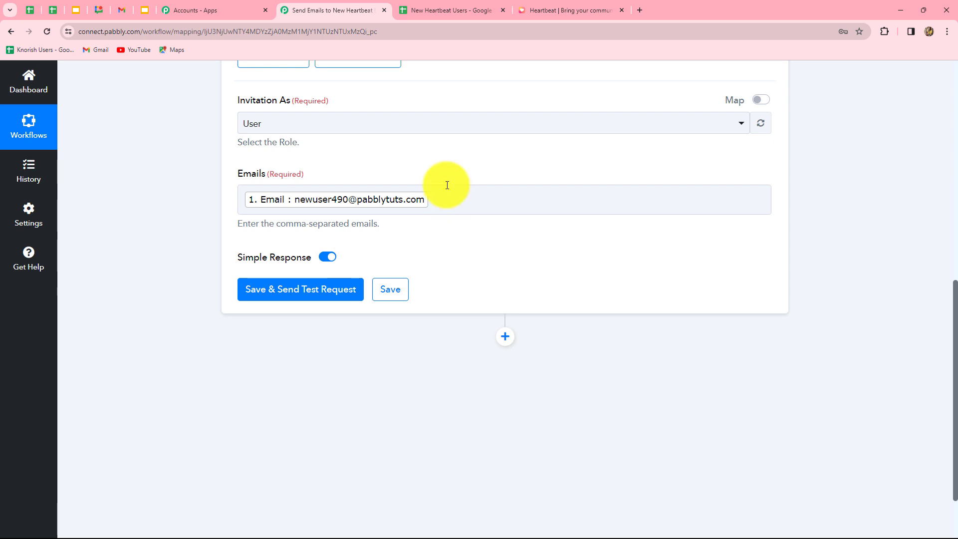
key(ctrl+Tab)
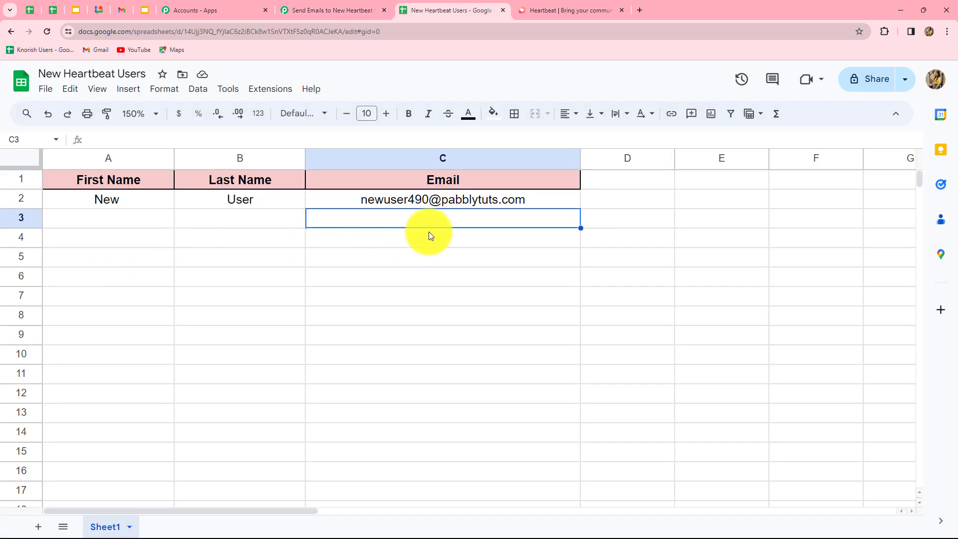
Go back to the 'Send Emails to New Heartbeat' workflow tab.
click(343, 11)
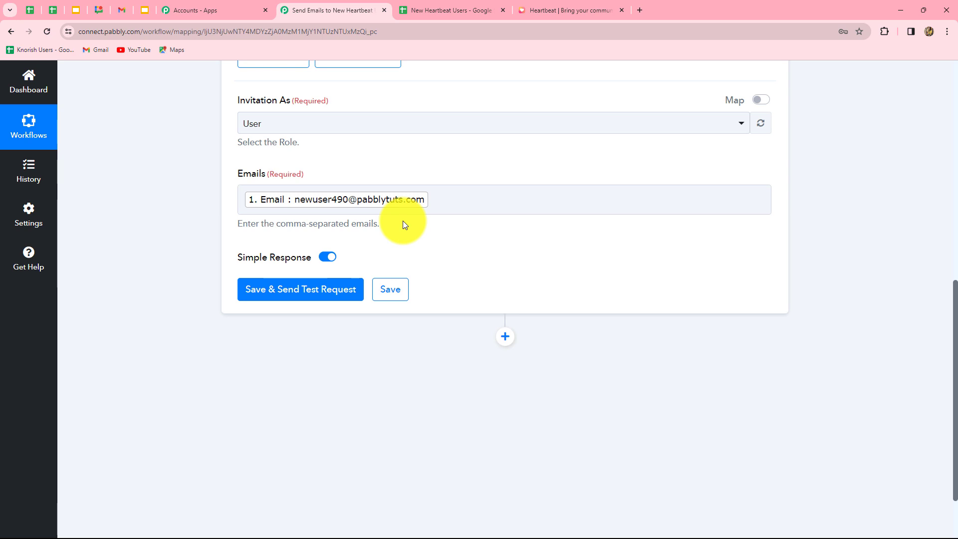
Save the Heartbeat step and send a test invitation, which returns Success 1.
click(324, 296)
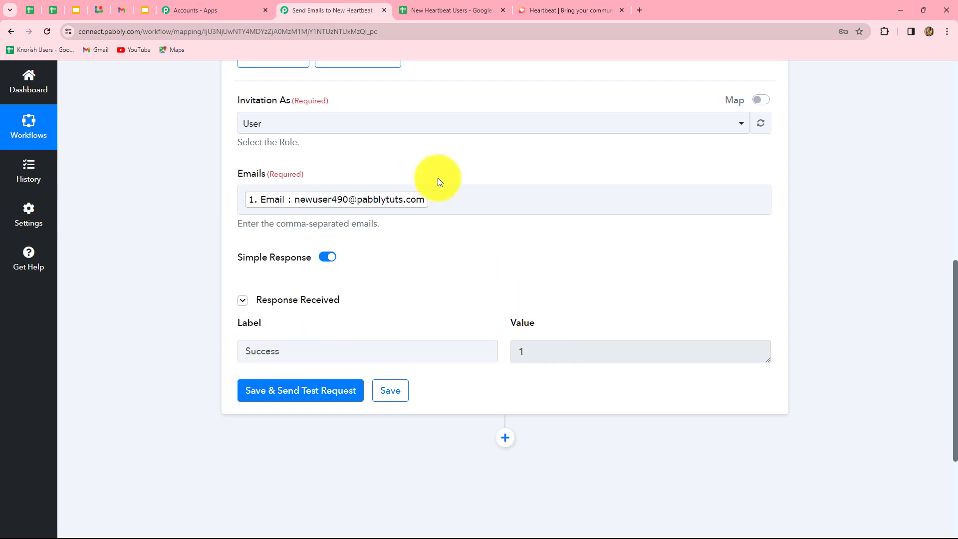
click(421, 211)
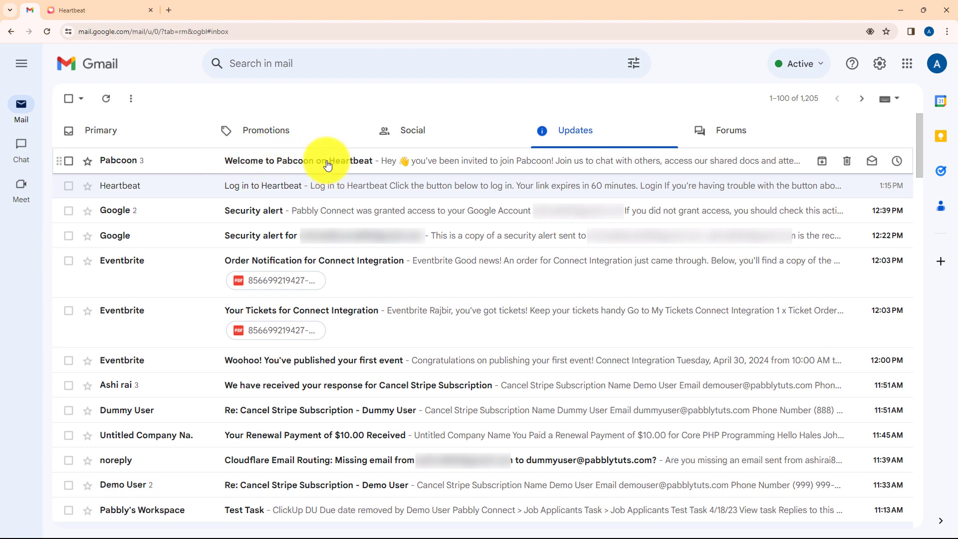
Open the 'Welcome to Pabcoon on Heartbeat' email and expand the earlier invitation message.
click(368, 163)
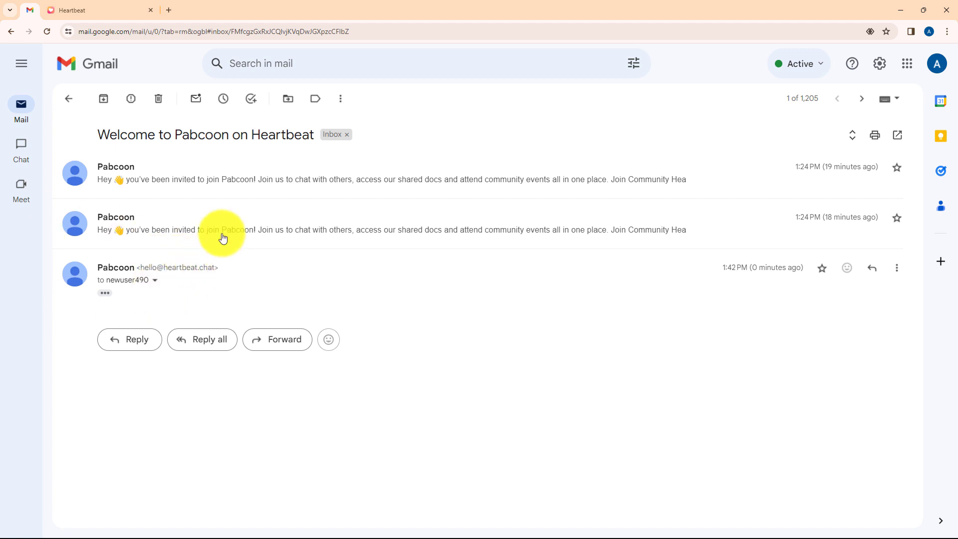
click(192, 180)
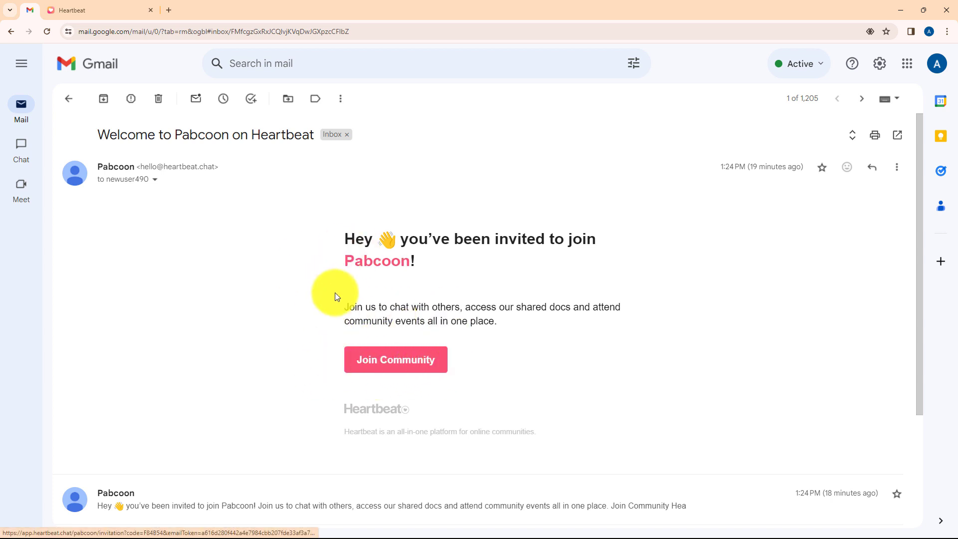
Minimize Gmail and bring up the New Heartbeat Users spreadsheet tab.
click(901, 9)
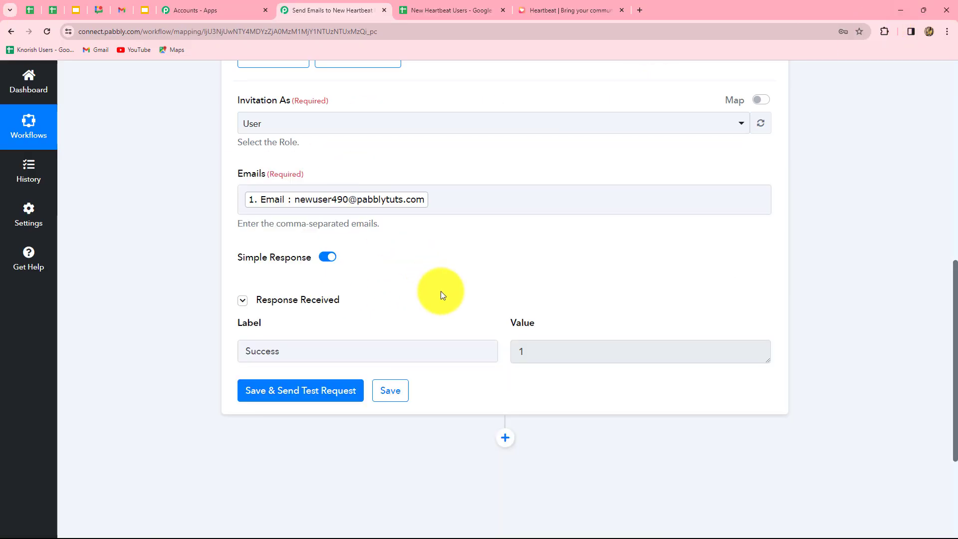
scroll(441, 293, up, 4)
scroll(441, 291, up, 4)
click(452, 7)
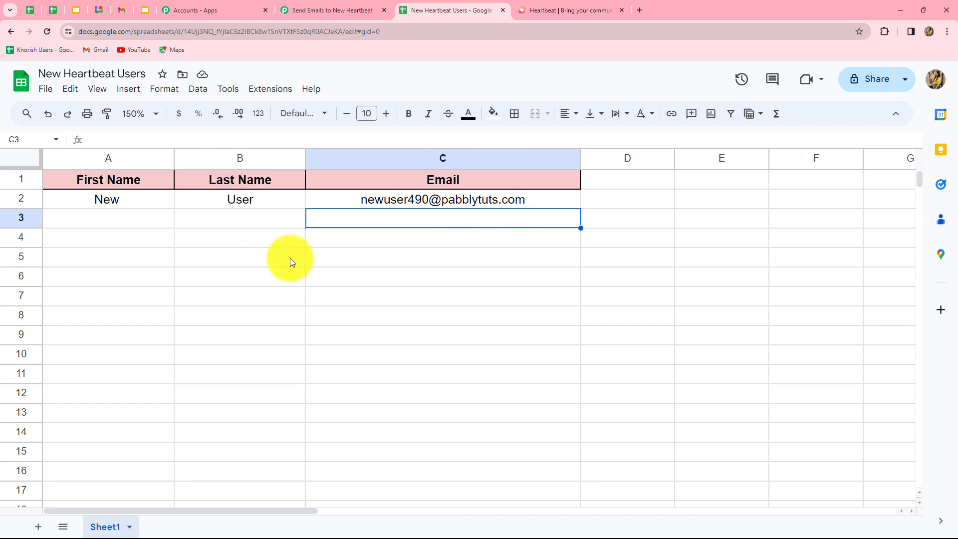
Fill row 3 with first name Test, last name User and the test user's email address.
click(141, 226)
text(Test)
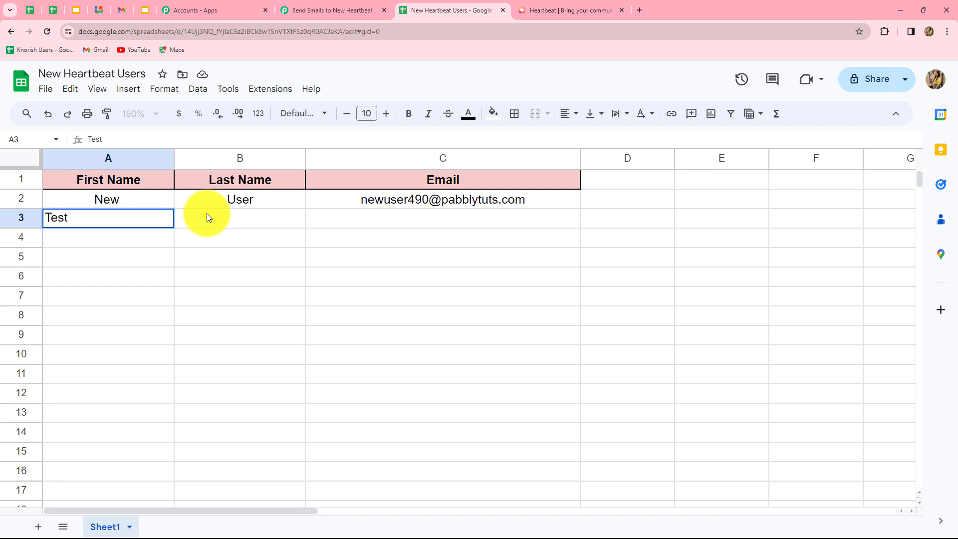
key(Tab)
text(User)
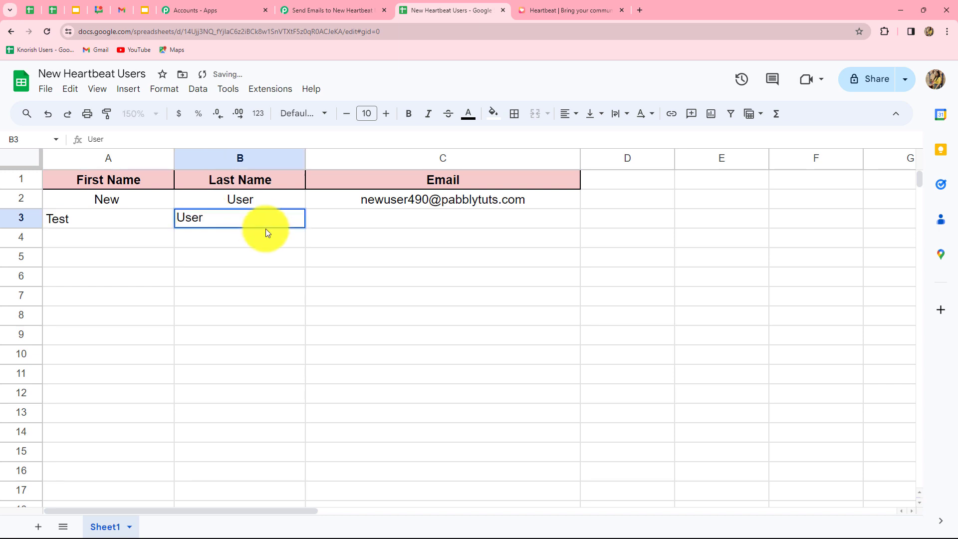
key(Tab)
key(ctrl+v)
key(Return)
click(499, 224)
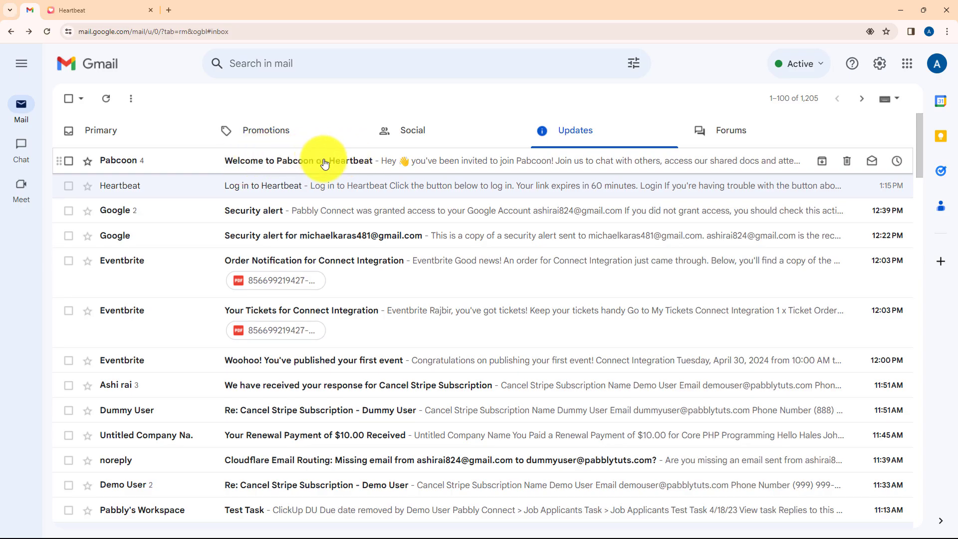
Open the latest Pabcoon invitation in Gmail, then collapse the Heartbeat step in Pabbly.
click(321, 160)
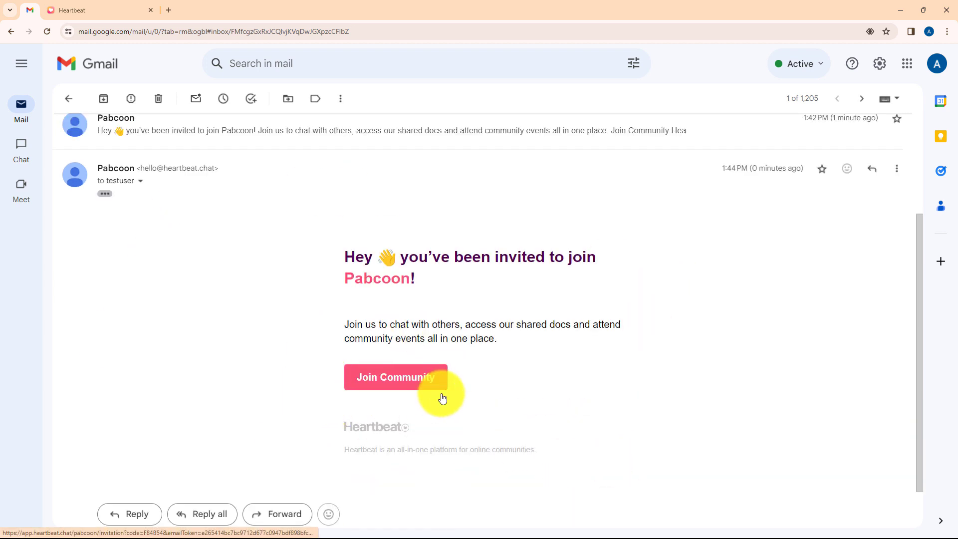
click(906, 12)
click(319, 10)
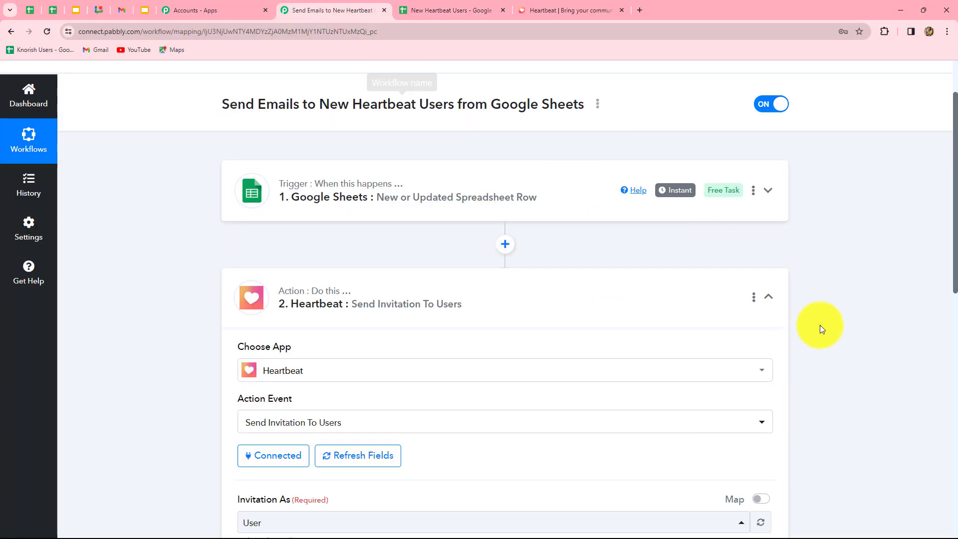
click(767, 296)
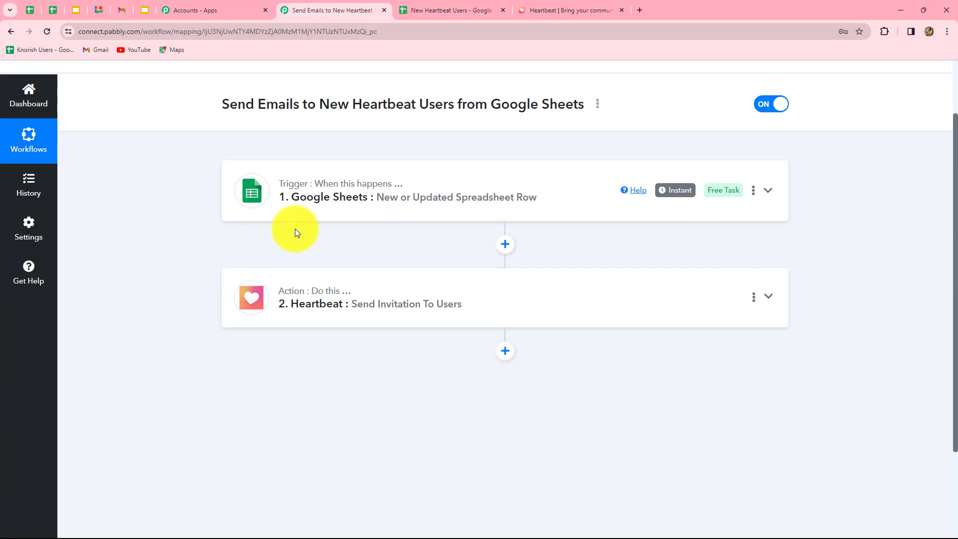
mouse_move(268, 194)
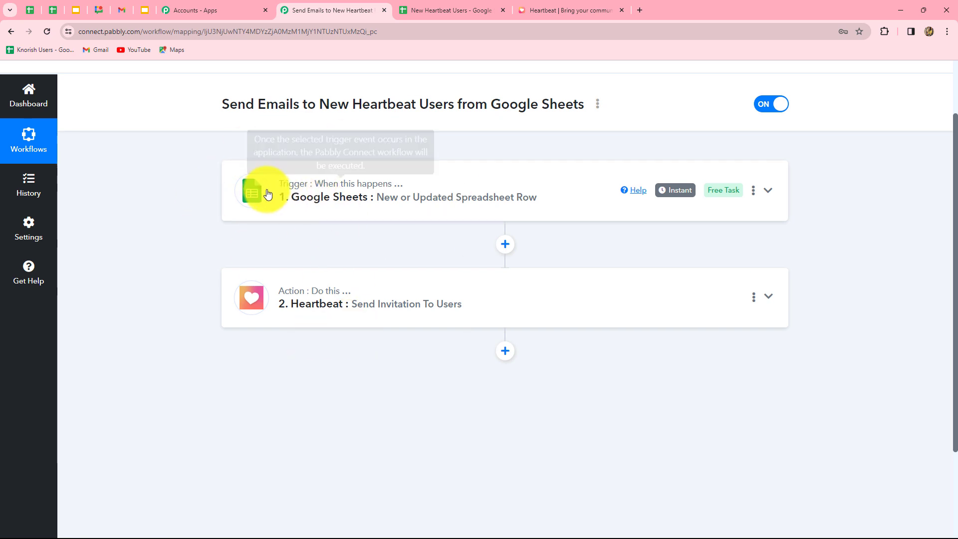